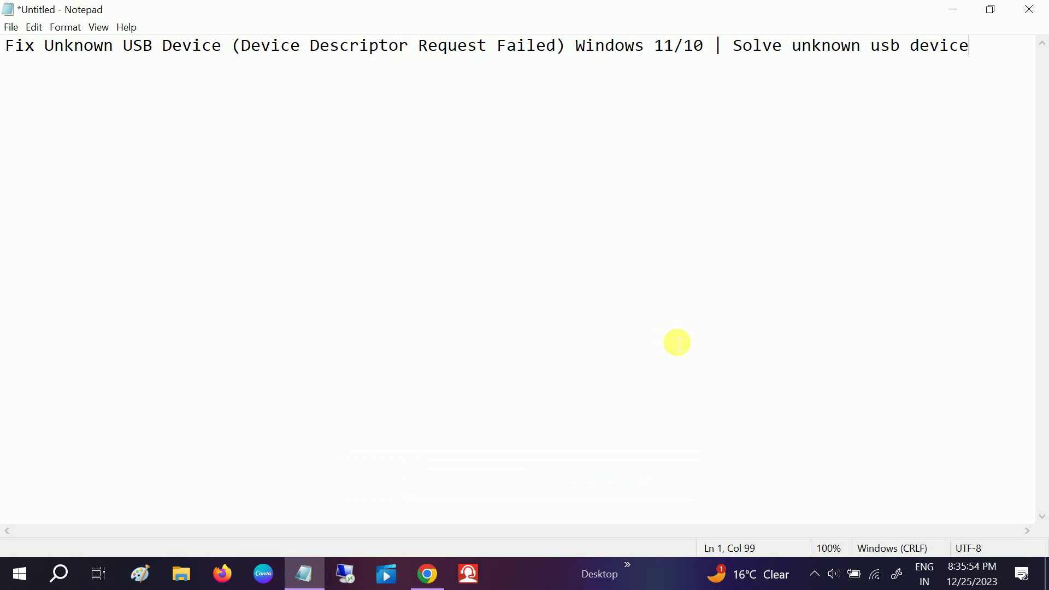
- Minimize the Notepad note about fixing an unknown USB device to reveal the desktop
left_click(954, 9)
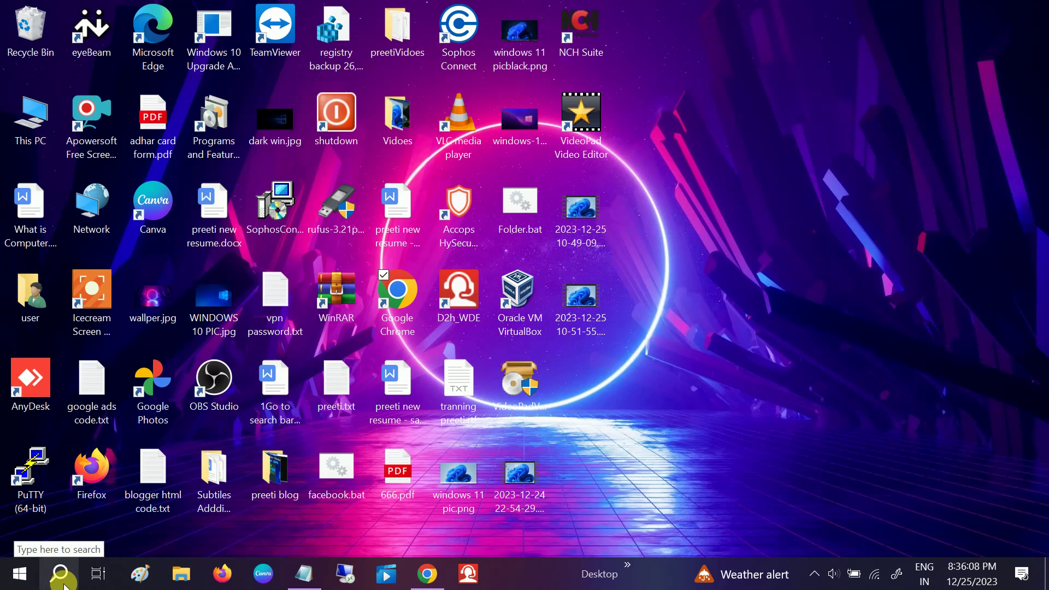
- Search Windows for 'devi' and launch Device Manager from the results
left_click(63, 581)
type("de")
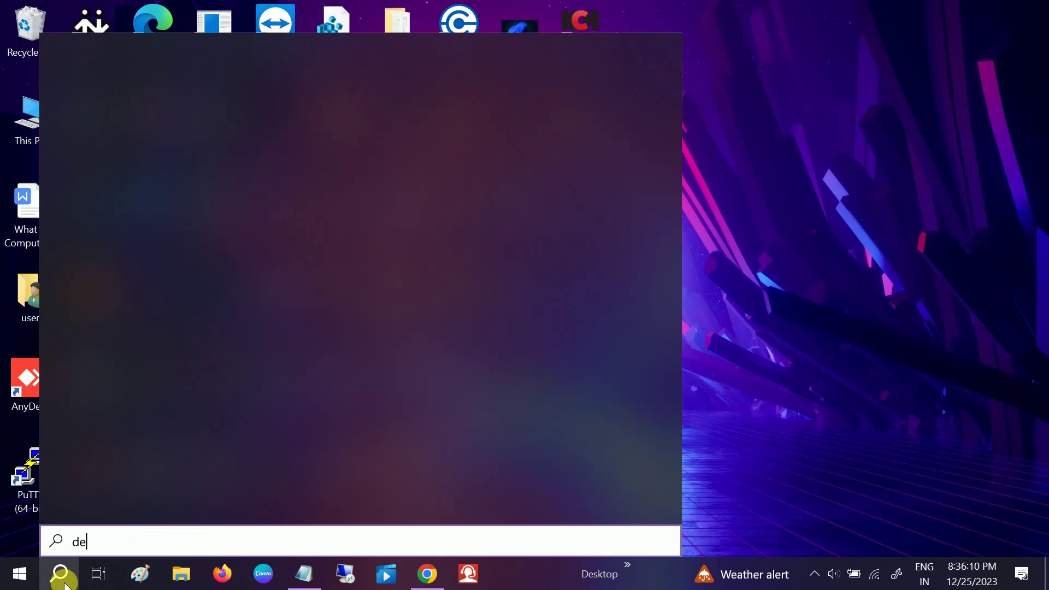
type("vi")
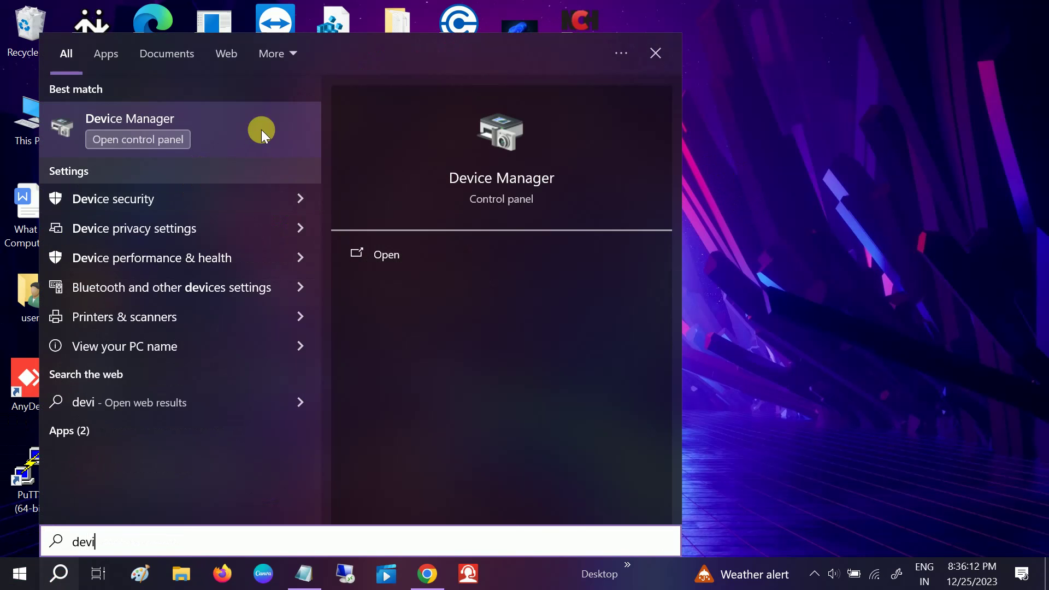
left_click(239, 122)
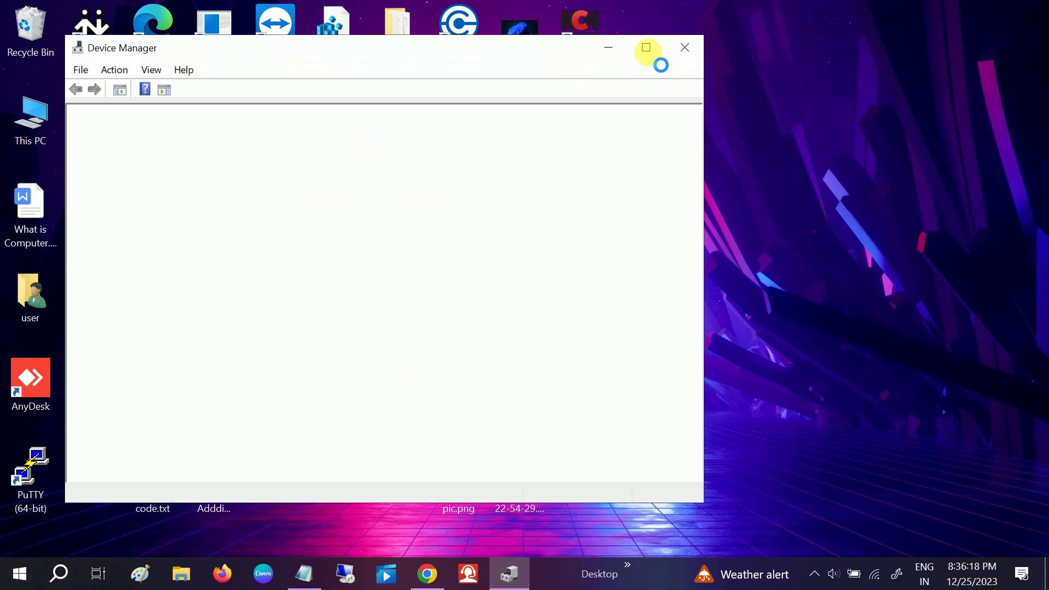
- Collapse Human Interface Devices and expand Network adapters and Universal Serial Bus controllers
left_click(646, 48)
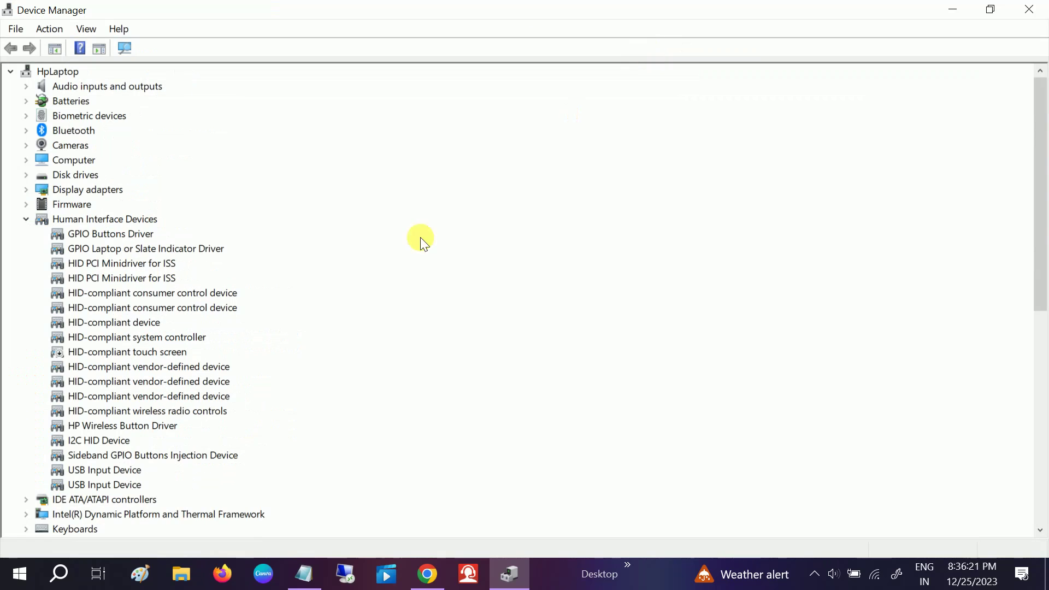
left_click(25, 218)
double_click(75, 324)
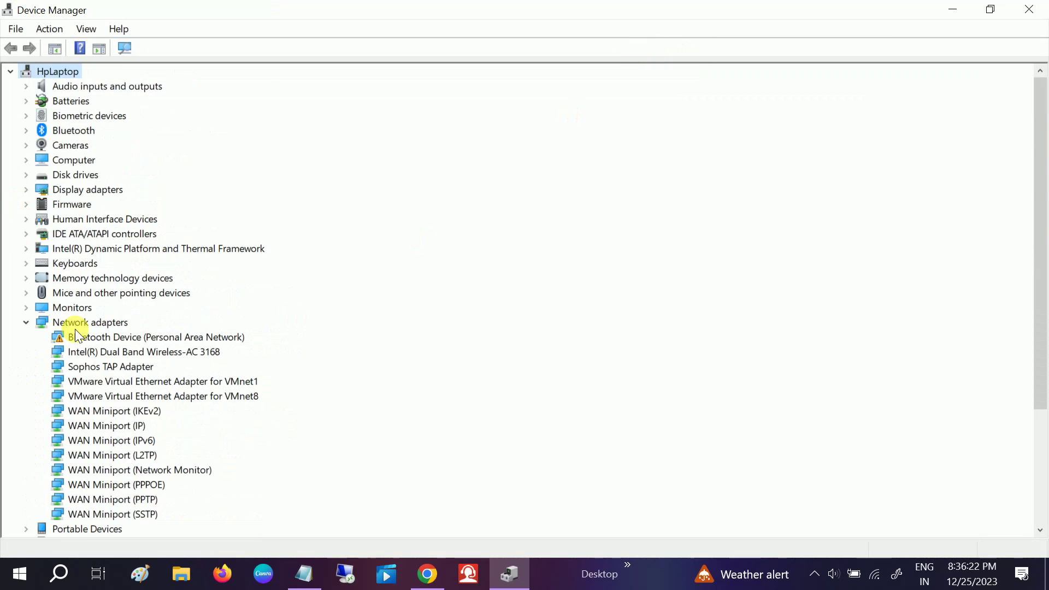
scroll(80, 345, "down", 4)
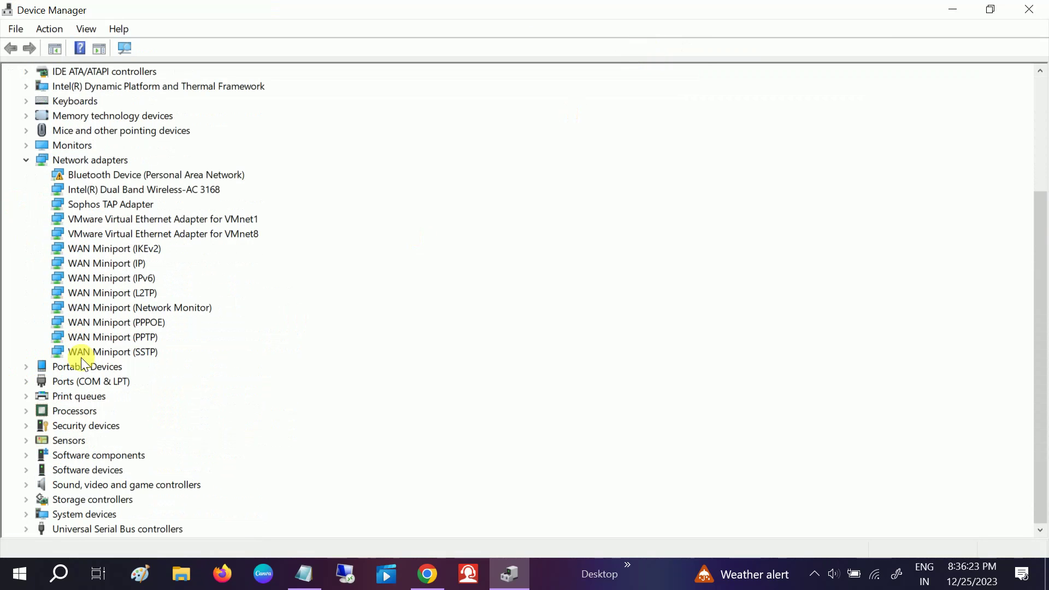
left_click(102, 527)
left_click(24, 528)
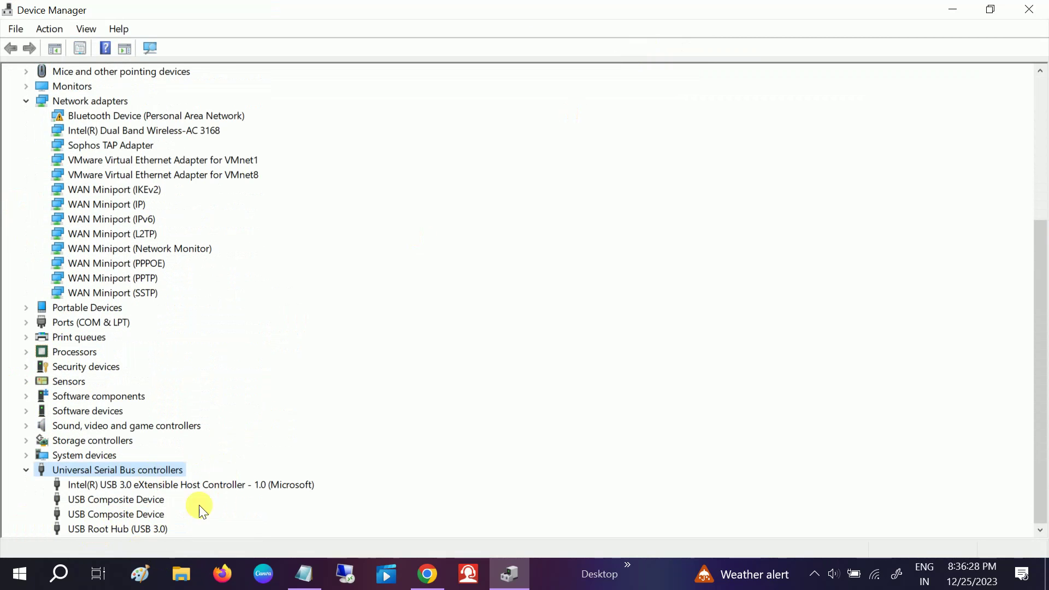
- Review the Intel USB 3.0 host controller's actions, then select each composite device and the root hub
left_click(146, 484)
right_click(145, 483)
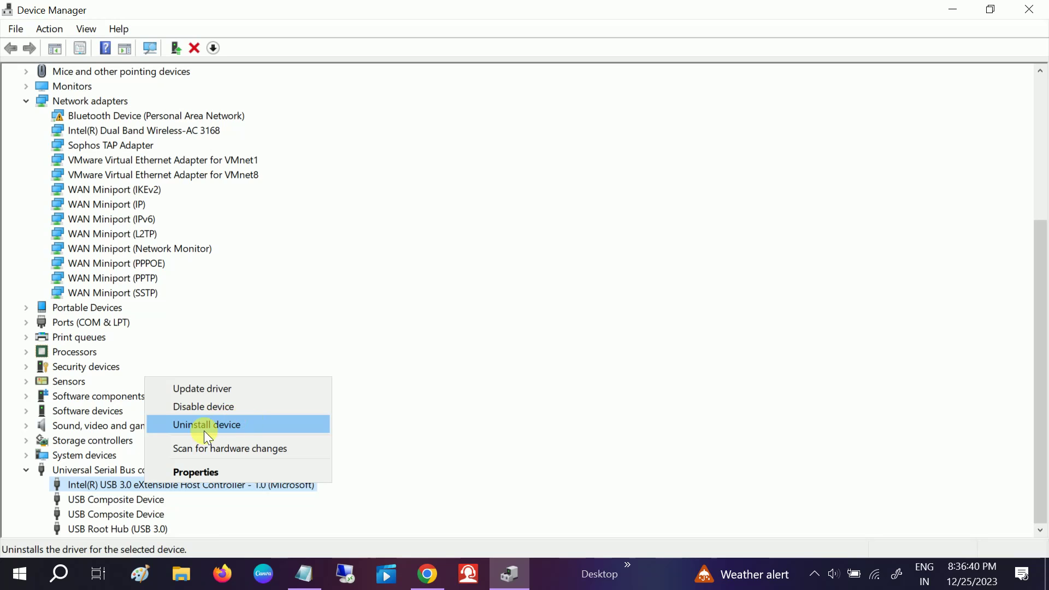
left_click(116, 498)
left_click(107, 516)
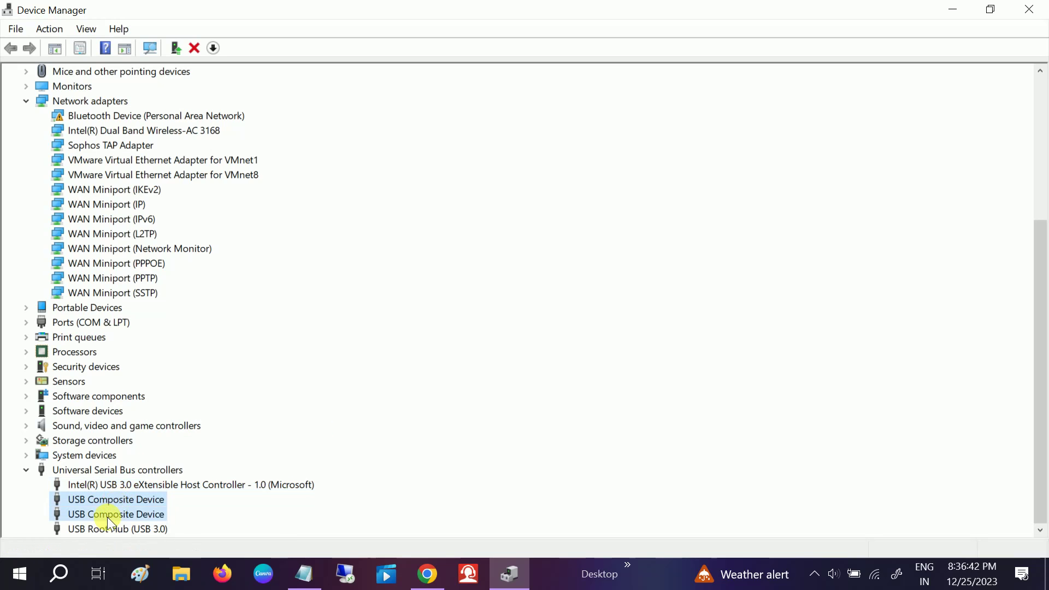
left_click(108, 528)
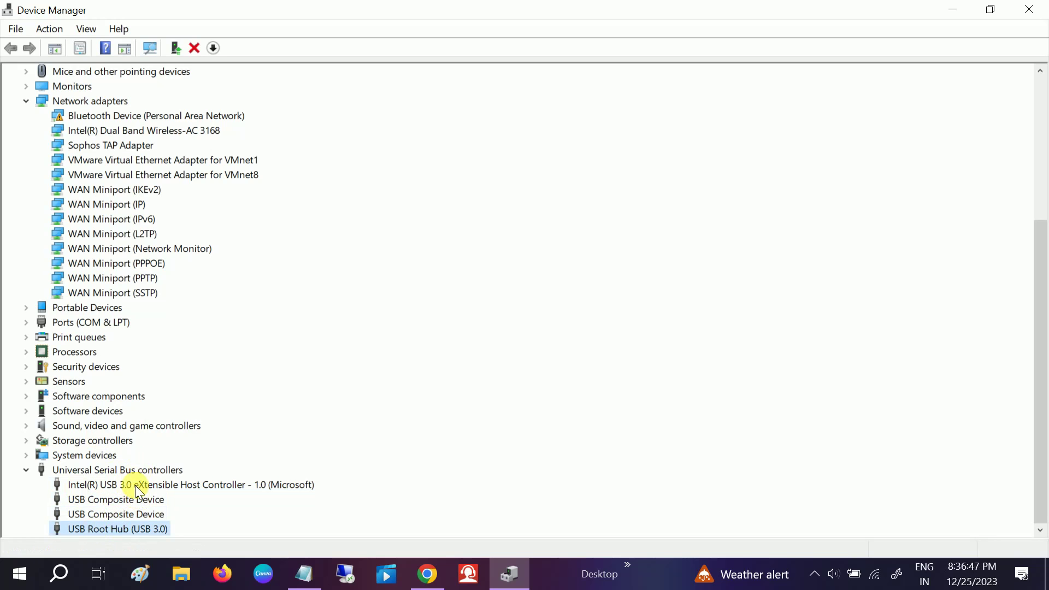
- Bring up the Start menu's power options, then dismiss them to return to Device Manager
left_click(21, 574)
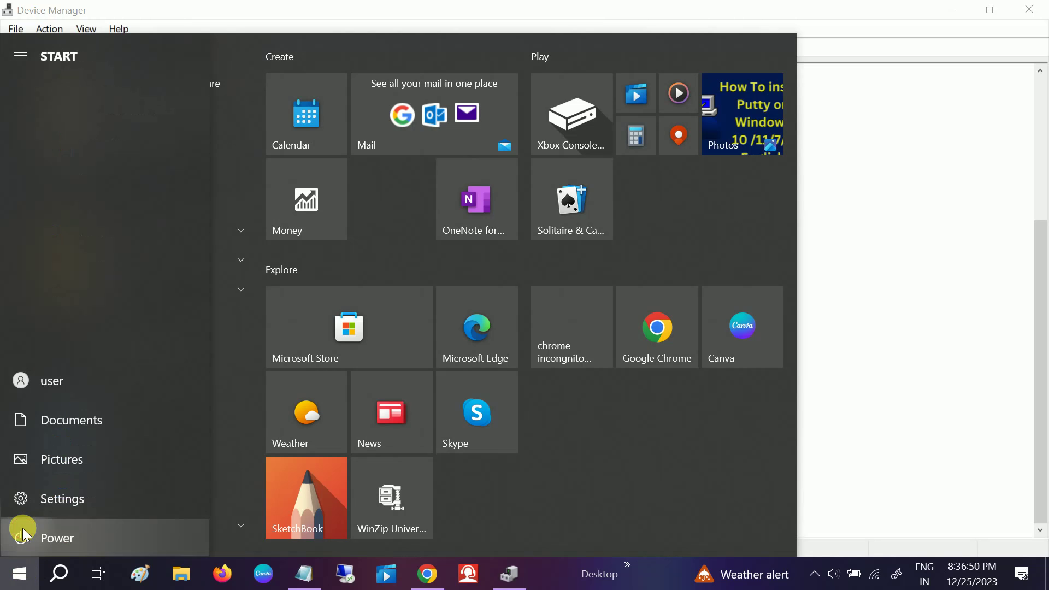
left_click(22, 533)
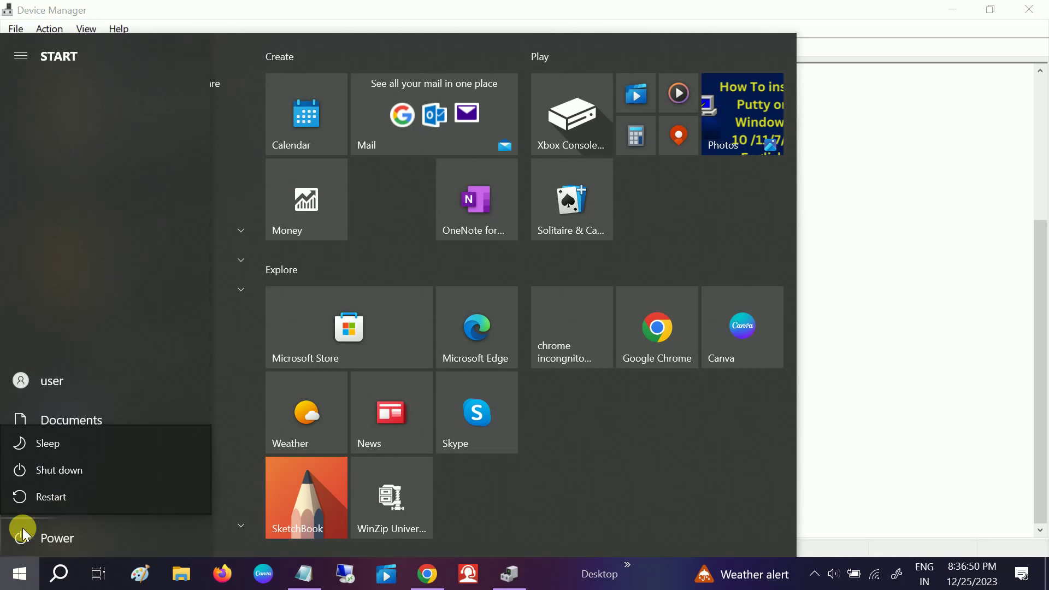
left_click(1000, 475)
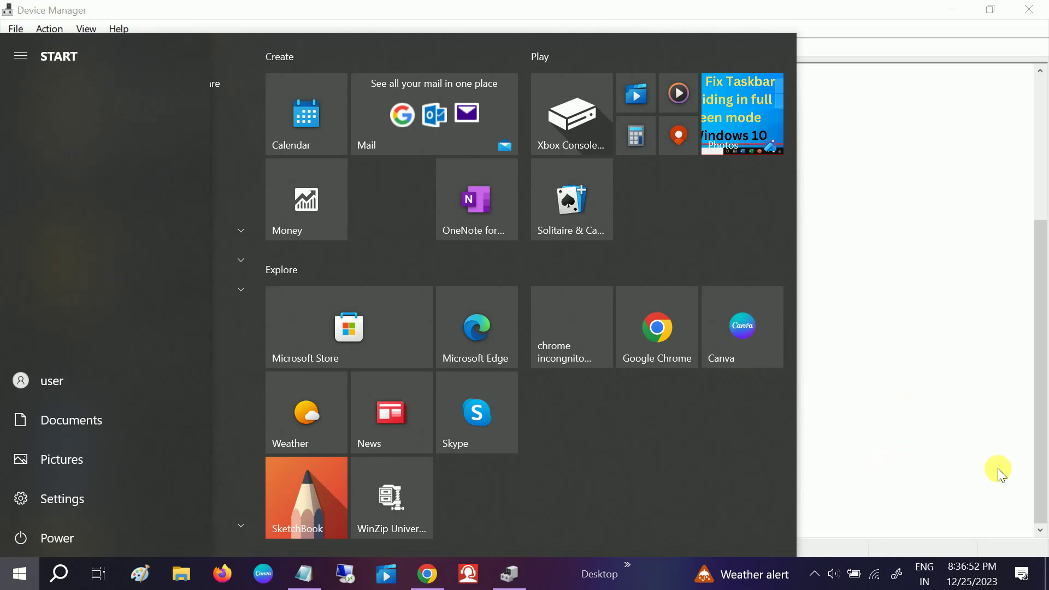
left_click(1045, 446)
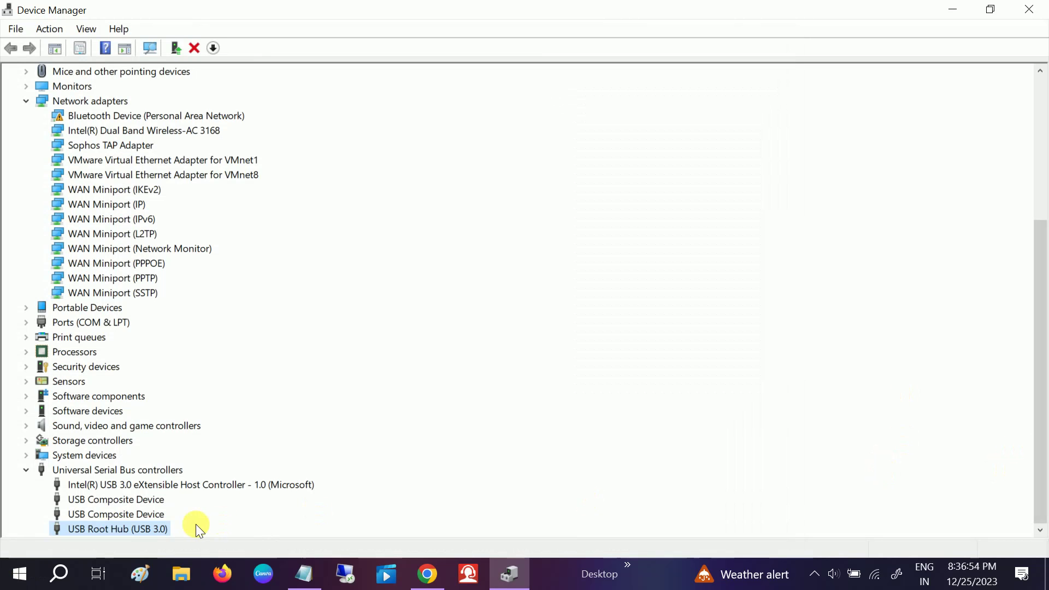
- Run automatic driver updates on the Intel USB 3.0 host controller and the first USB Composite Device
right_click(152, 480)
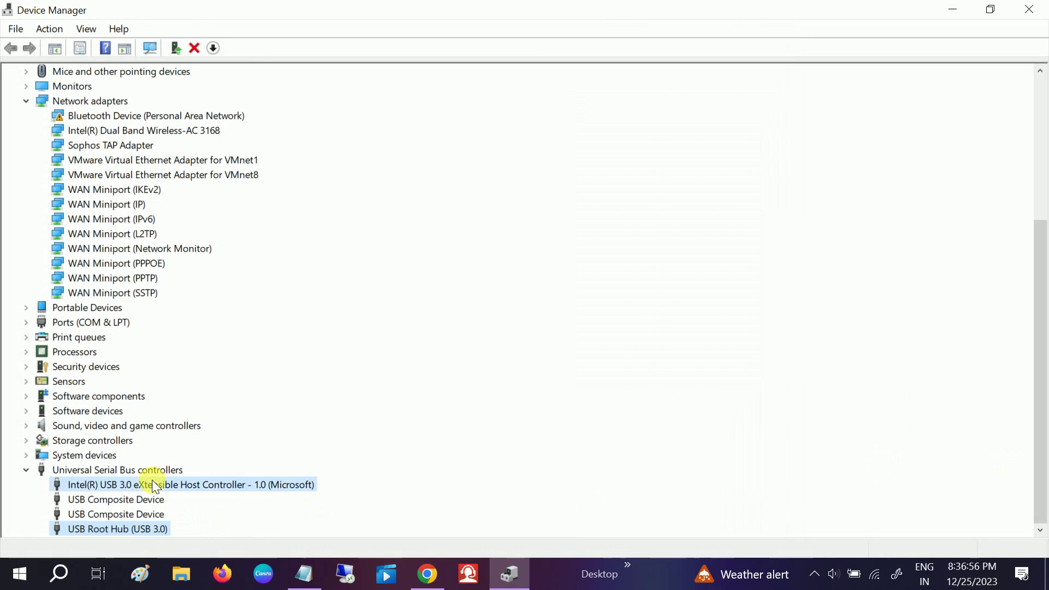
left_click(197, 386)
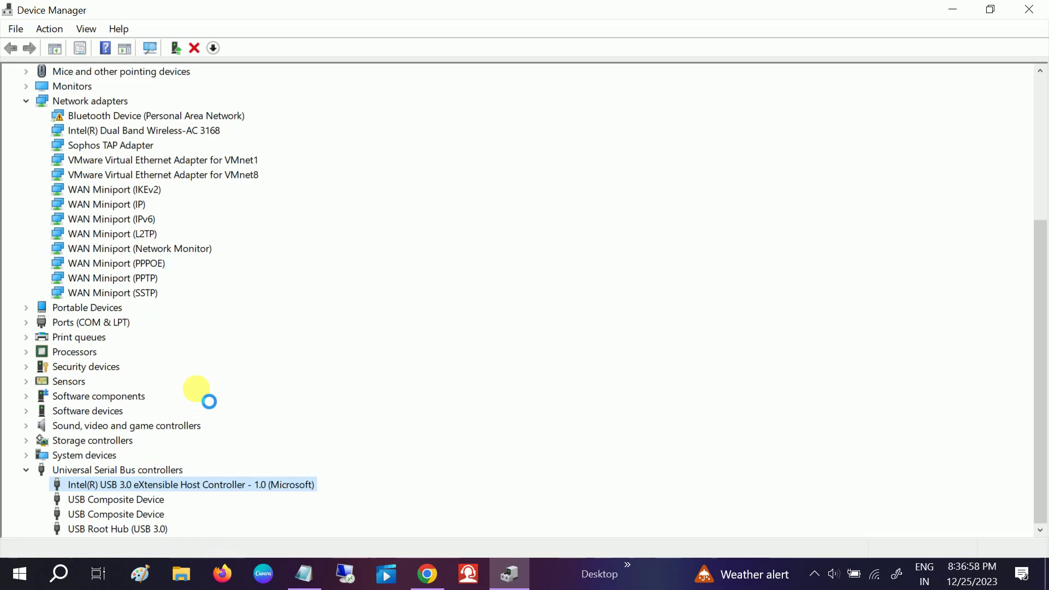
left_click(439, 228)
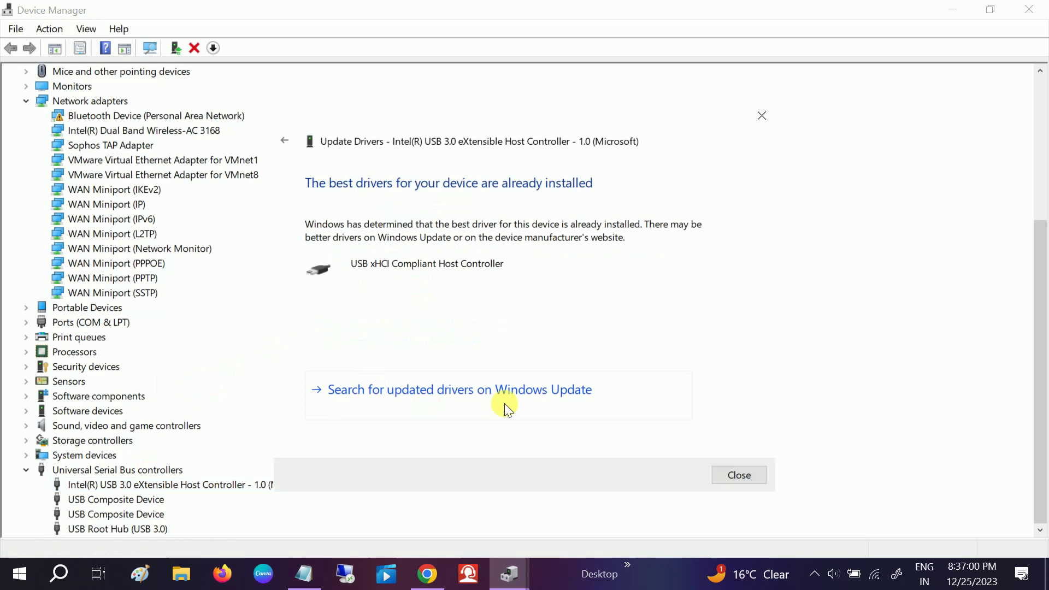
left_click(741, 474)
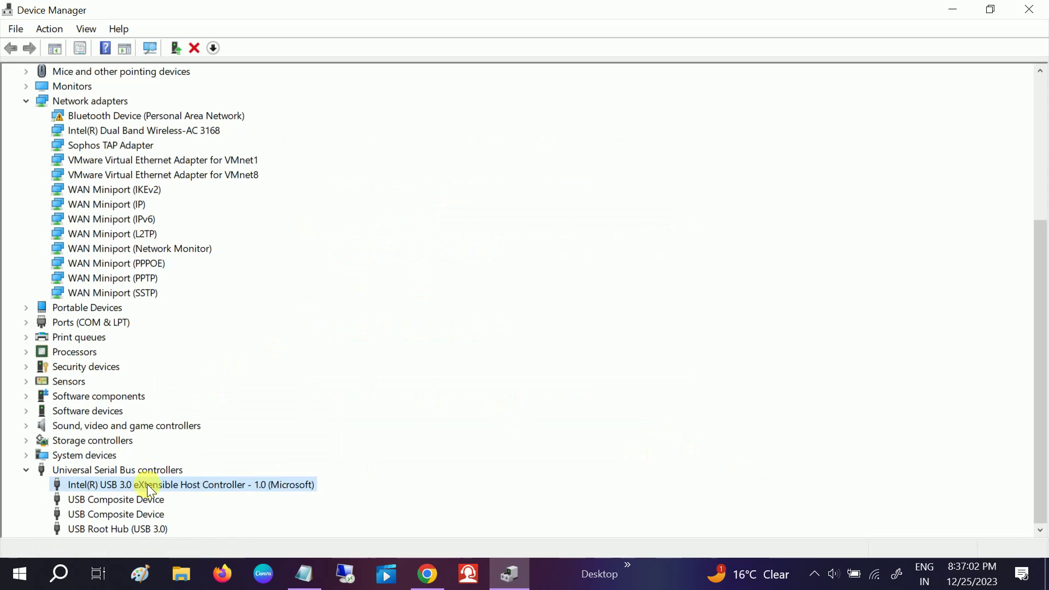
left_click(119, 497)
right_click(120, 496)
left_click(160, 406)
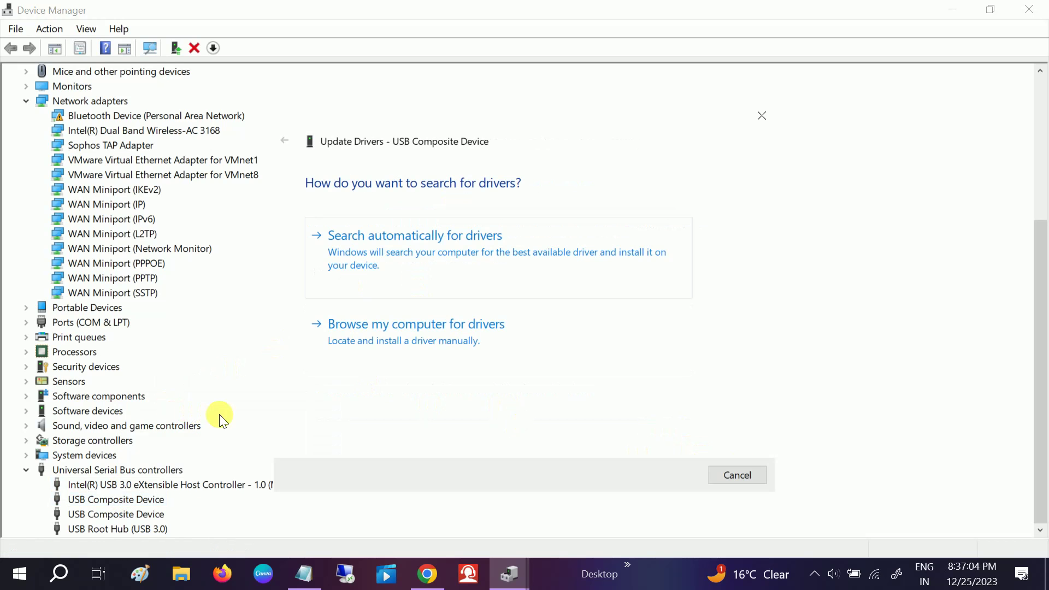
left_click(475, 240)
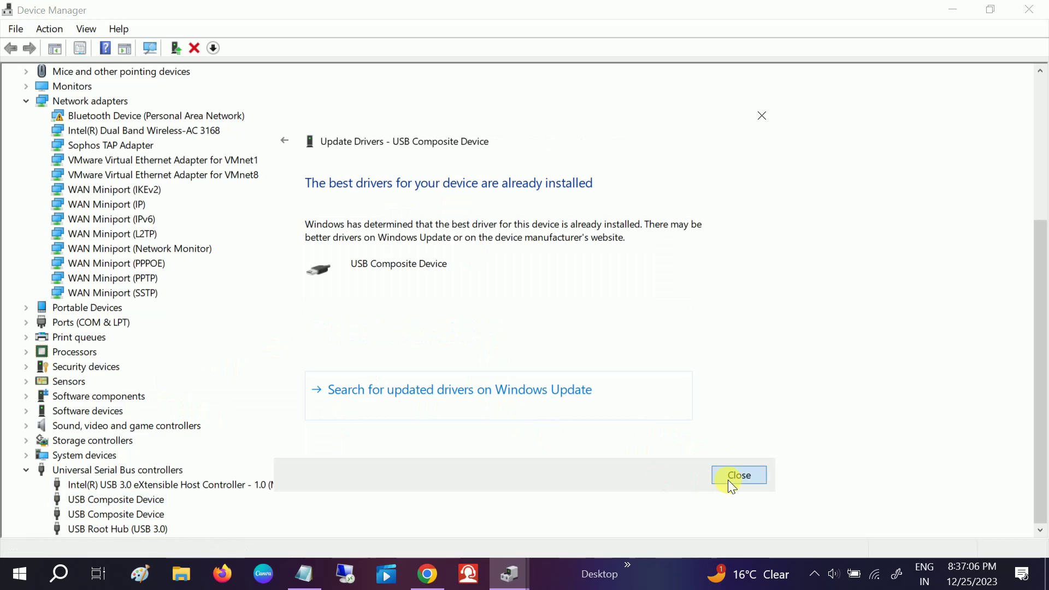
left_click(732, 479)
- Install the USB Composite Device driver on the second composite device from the compatible drivers list
left_click(127, 511)
right_click(126, 511)
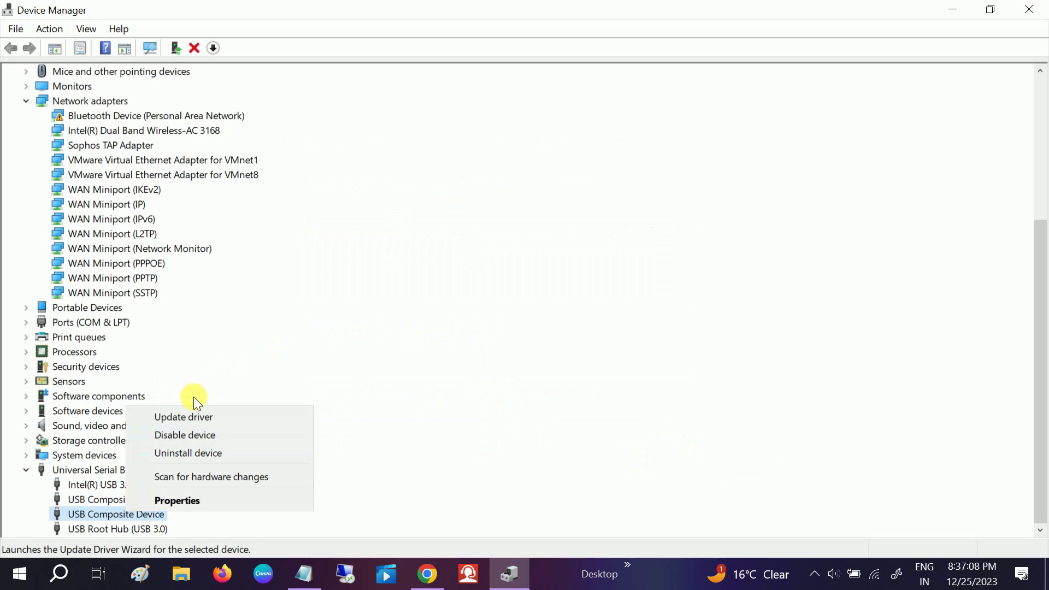
left_click(198, 418)
left_click(431, 327)
left_click(438, 365)
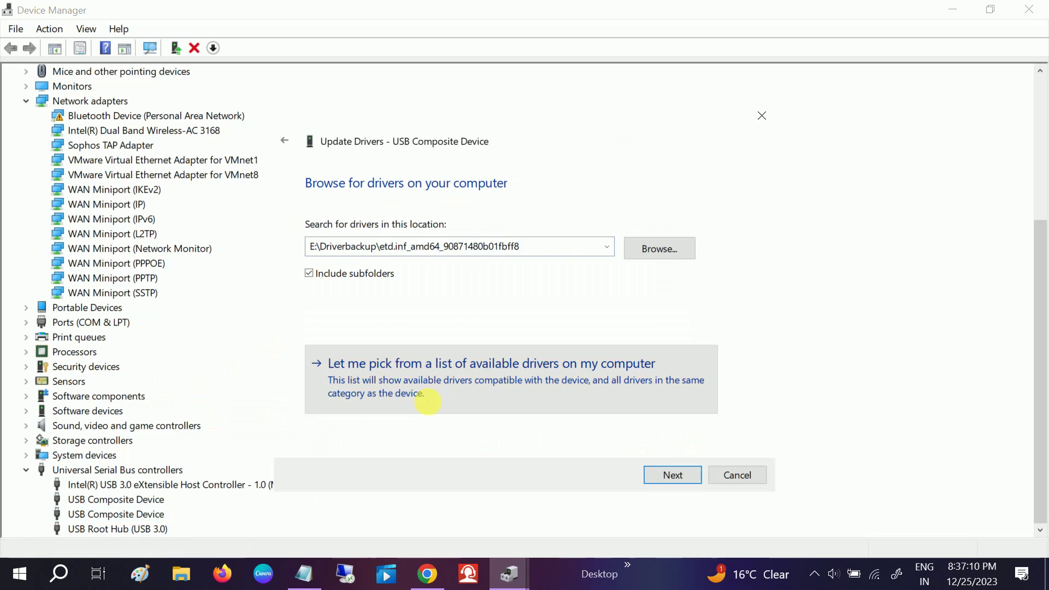
left_click(362, 327)
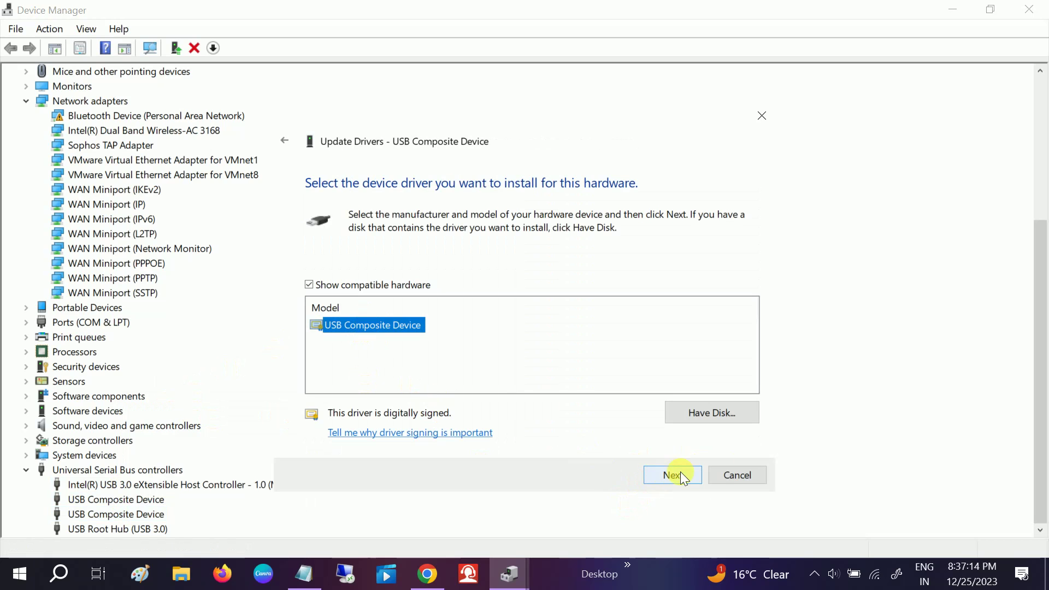
left_click(727, 473)
- Auto-update the USB Root Hub (USB 3.0) driver, then collapse USB controllers and close Device Manager
left_click(143, 528)
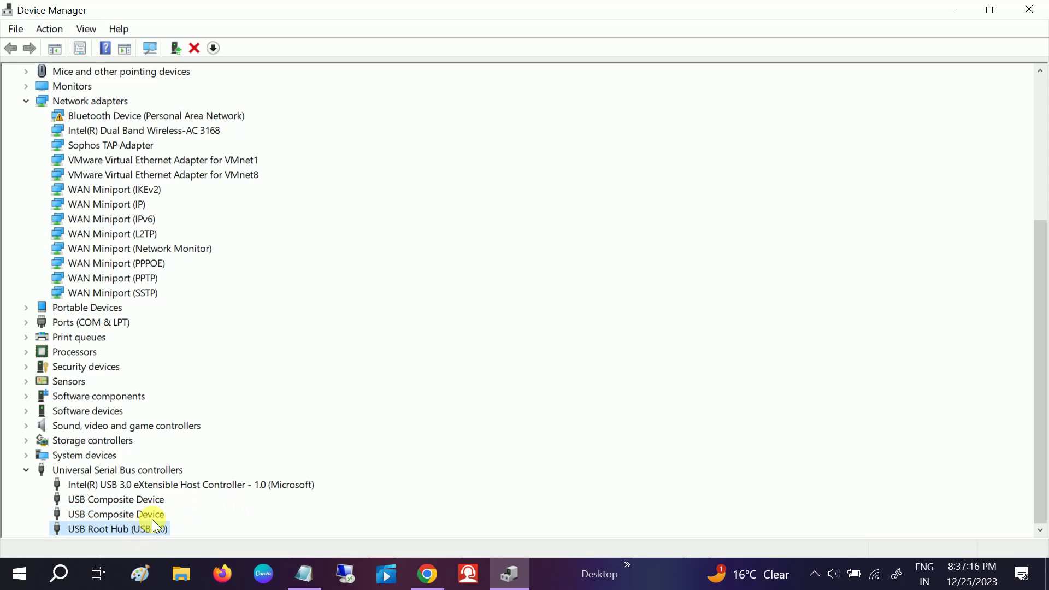
right_click(133, 534)
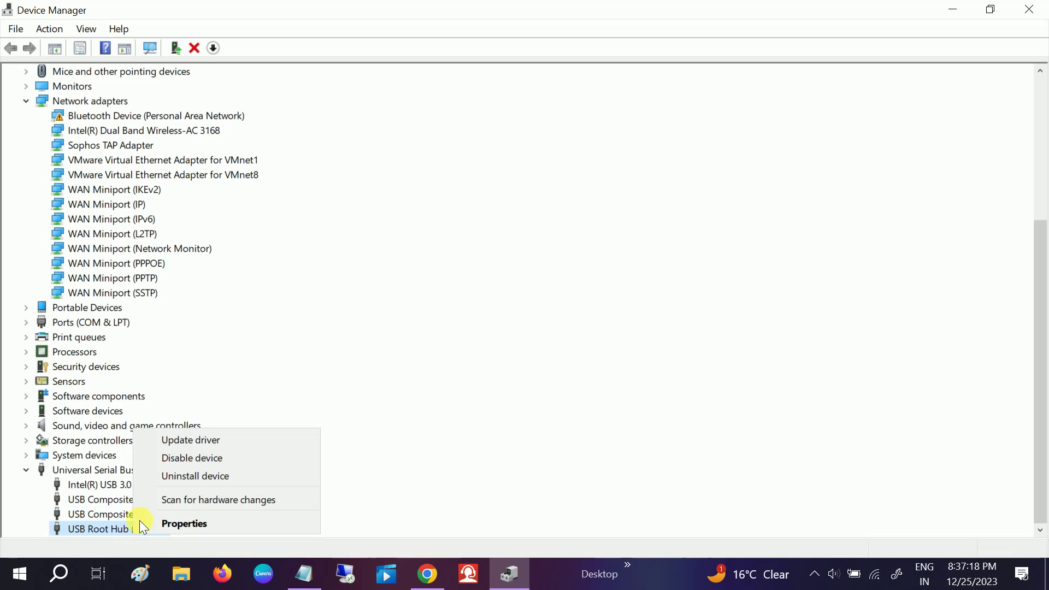
left_click(202, 446)
left_click(429, 229)
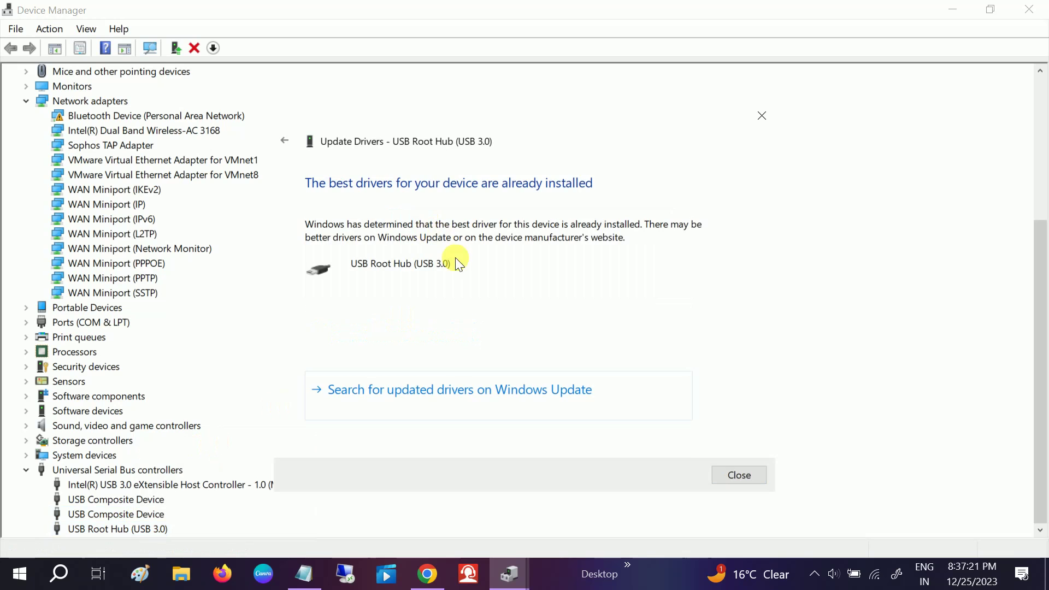
left_click(738, 475)
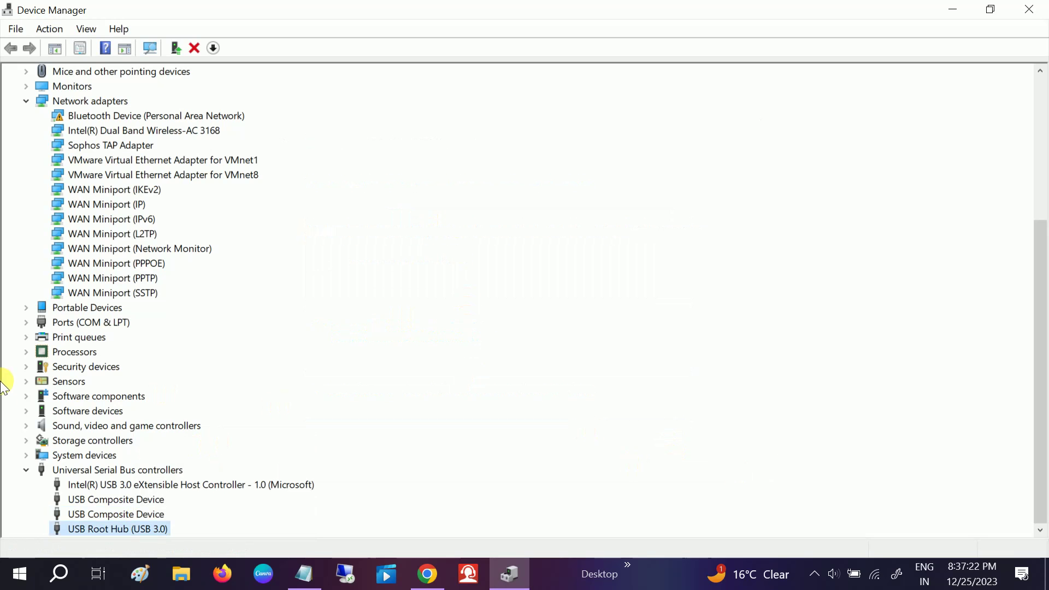
left_click(30, 469)
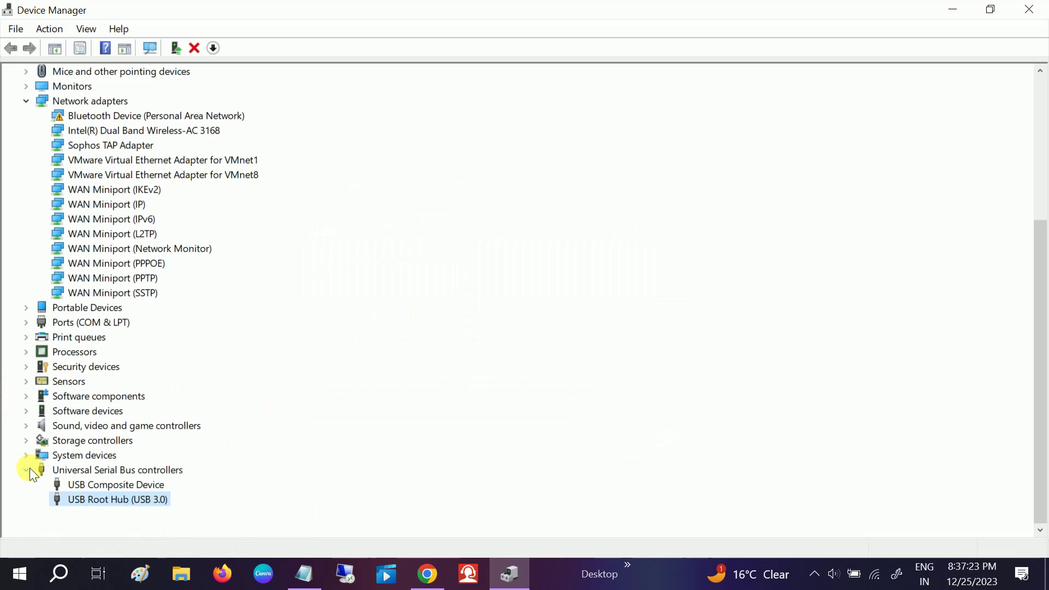
left_click(1029, 10)
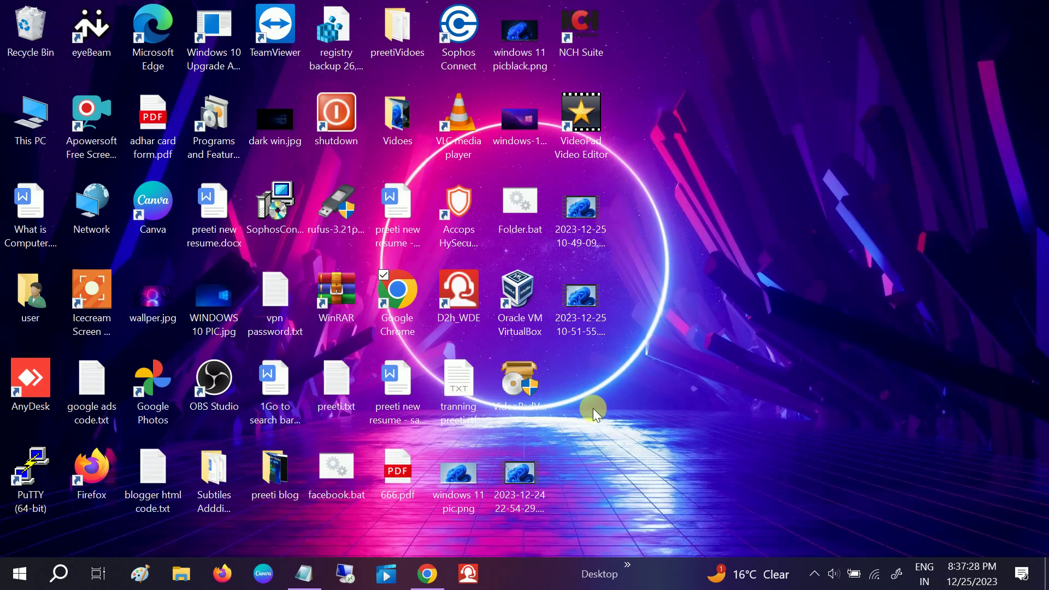
- Find Control Panel by searching 'contorl' and maximize its window
left_click(60, 575)
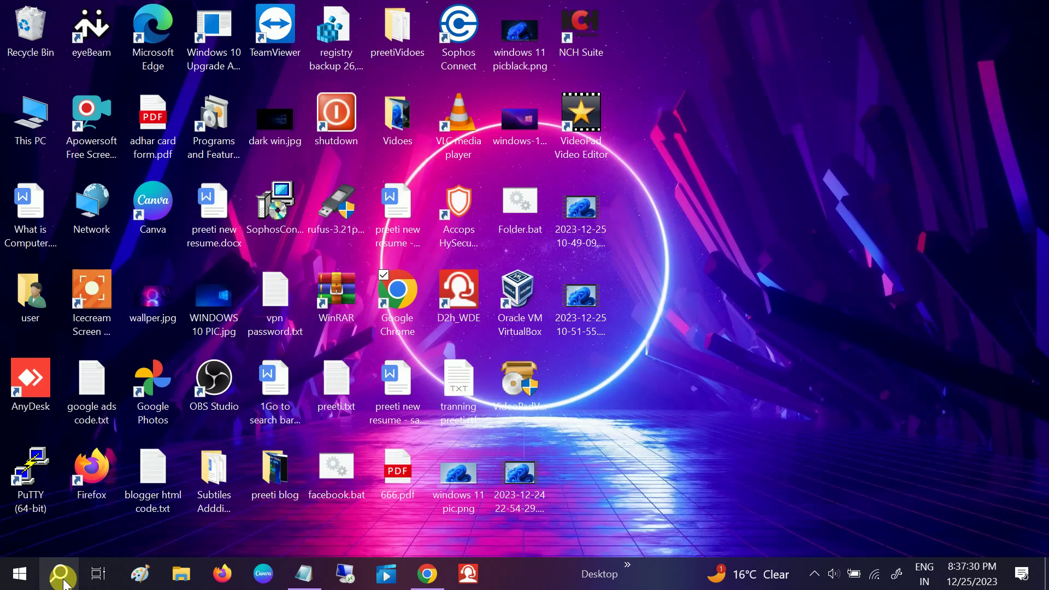
type("contorl")
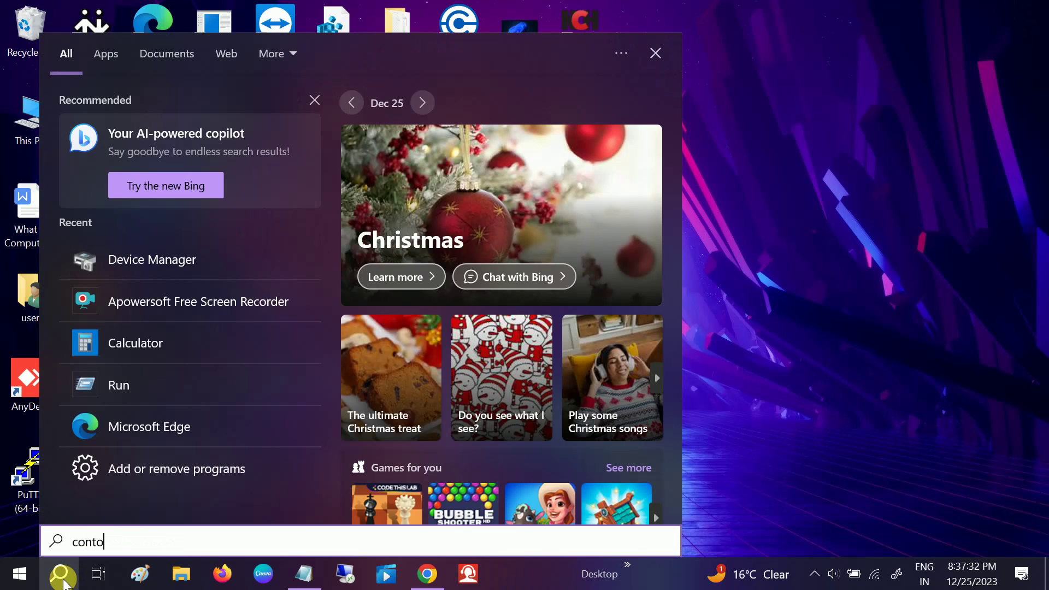
left_click(64, 584)
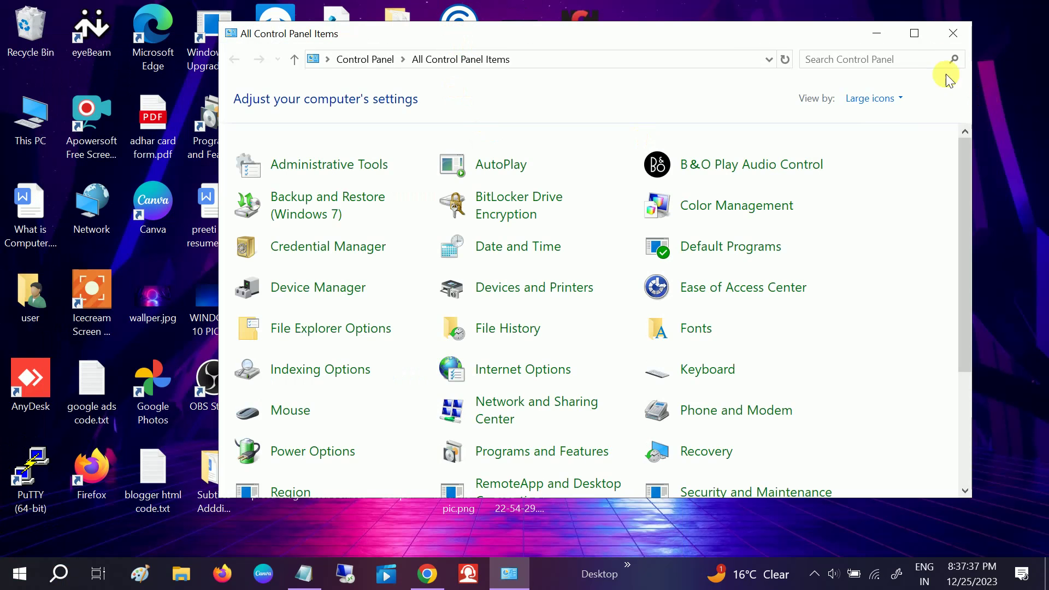
left_click(916, 34)
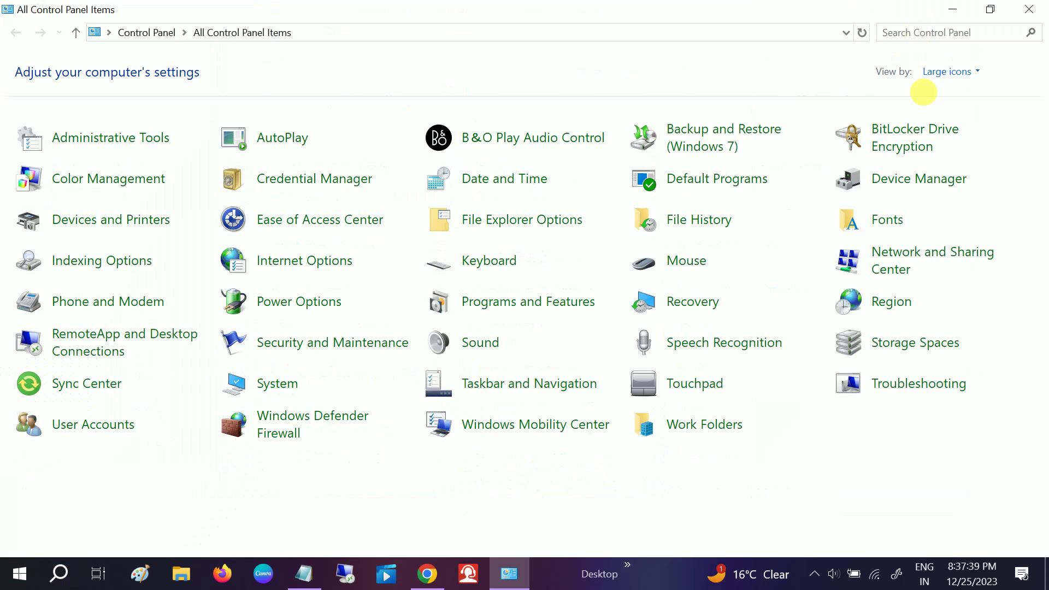
- Set Control Panel's View by to Large icons and go to Power Options
left_click(976, 74)
left_click(959, 91)
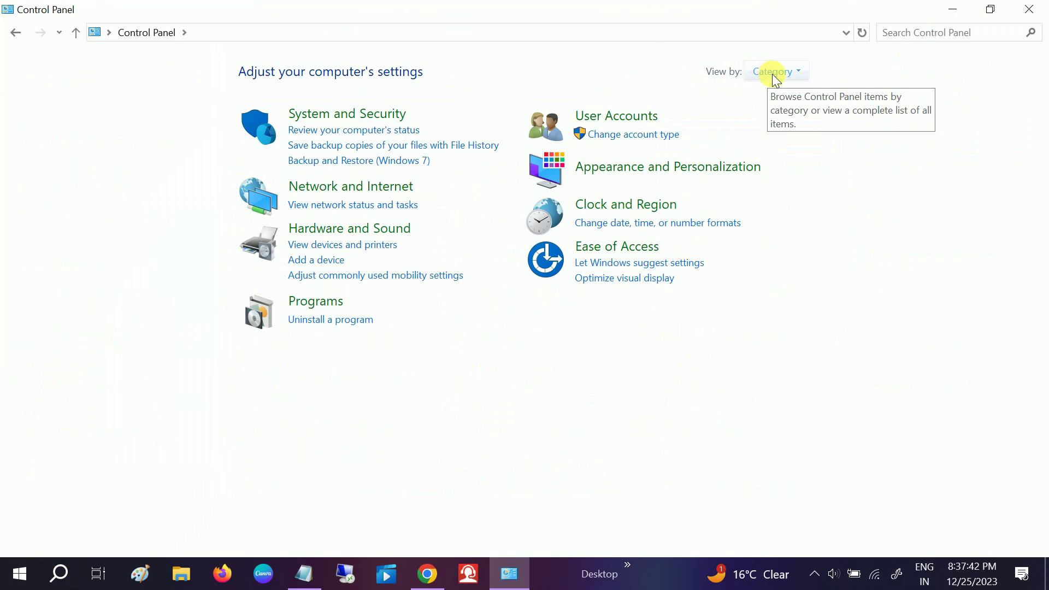
left_click(775, 74)
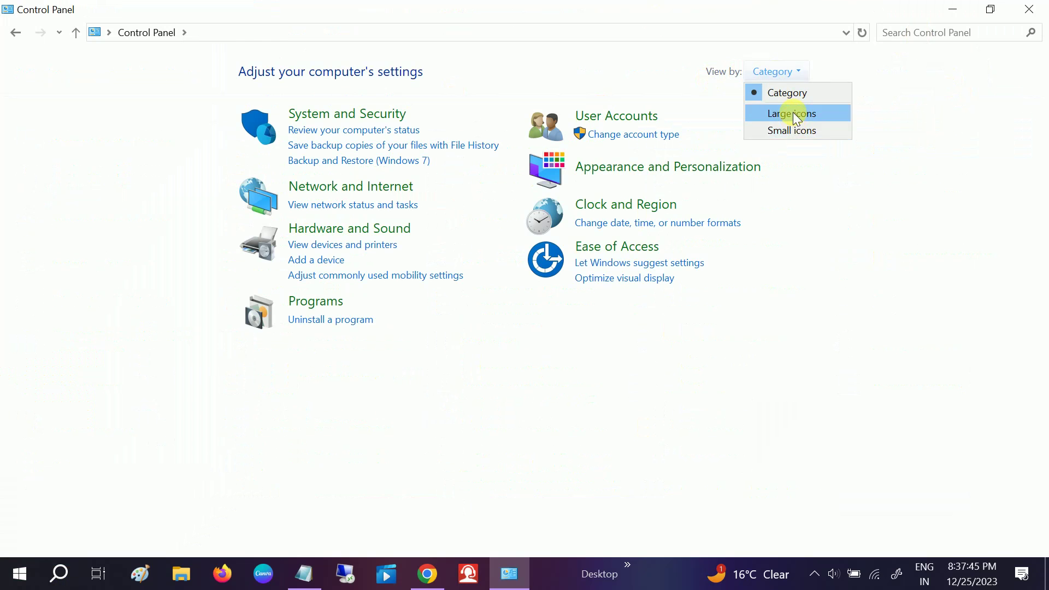
left_click(793, 112)
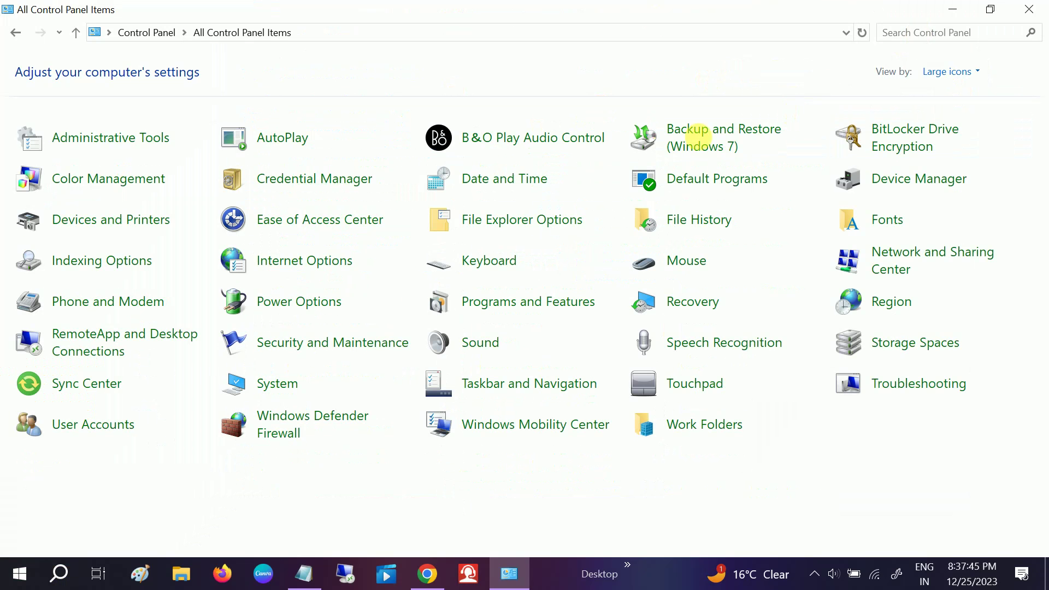
left_click(295, 302)
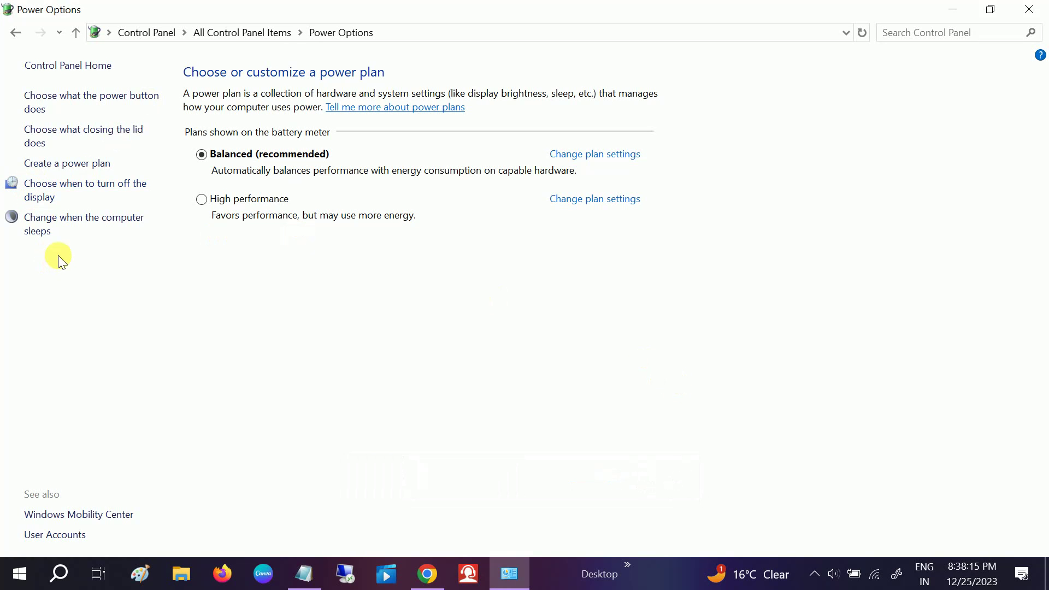
- Reach the Balanced plan's advanced power settings and expand USB settings > USB selective suspend
left_click(88, 229)
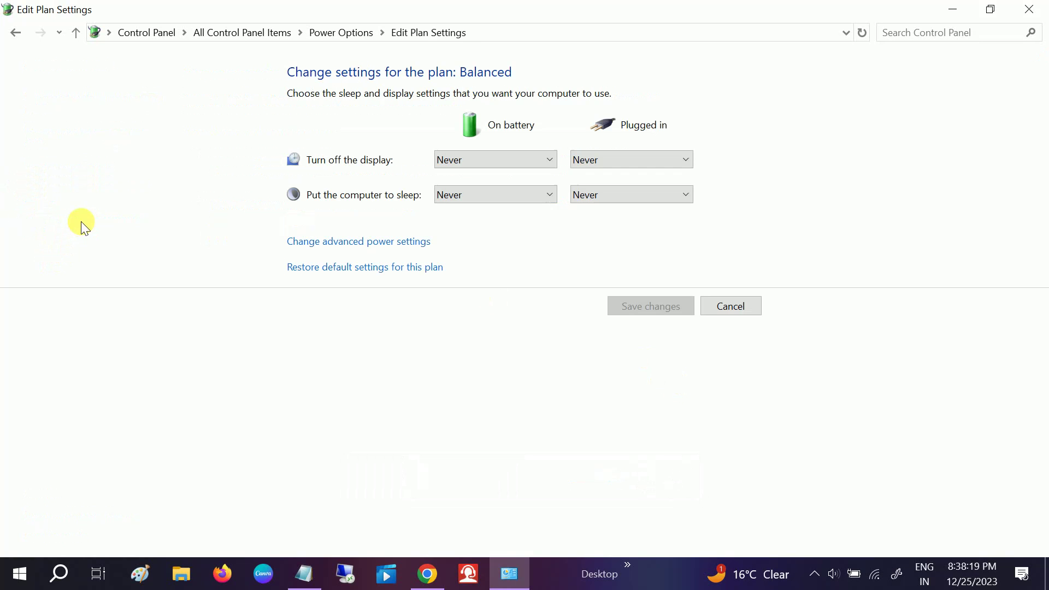
left_click(350, 243)
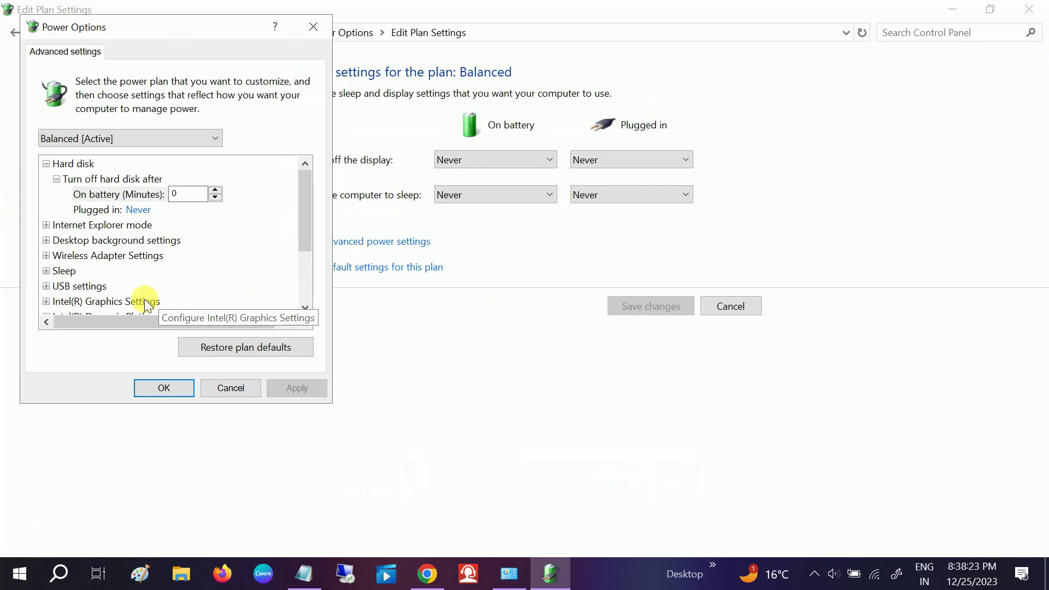
scroll(147, 305, "down", 2)
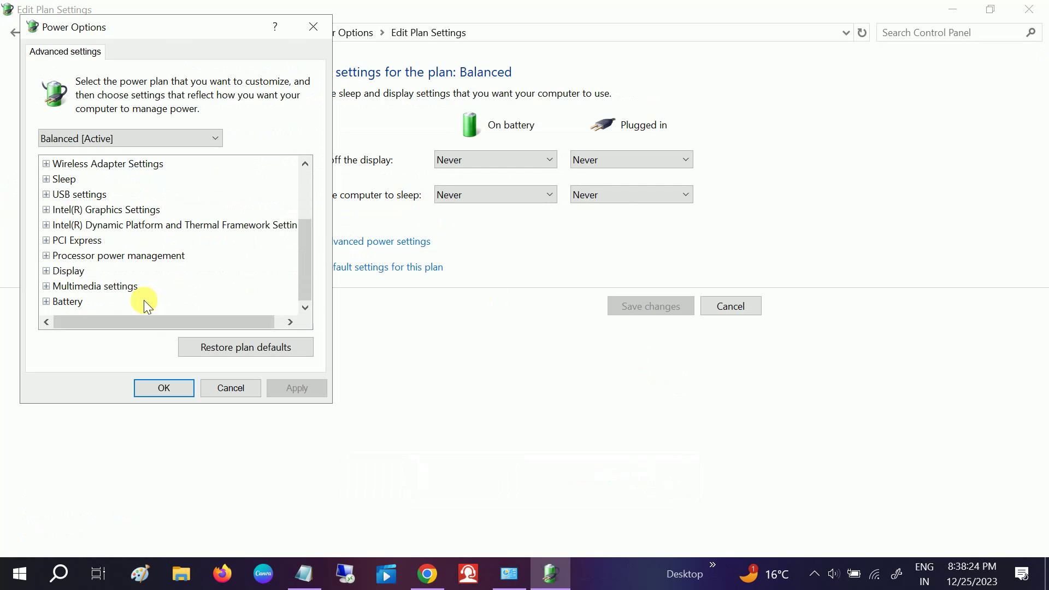
left_click(46, 194)
left_click(110, 211)
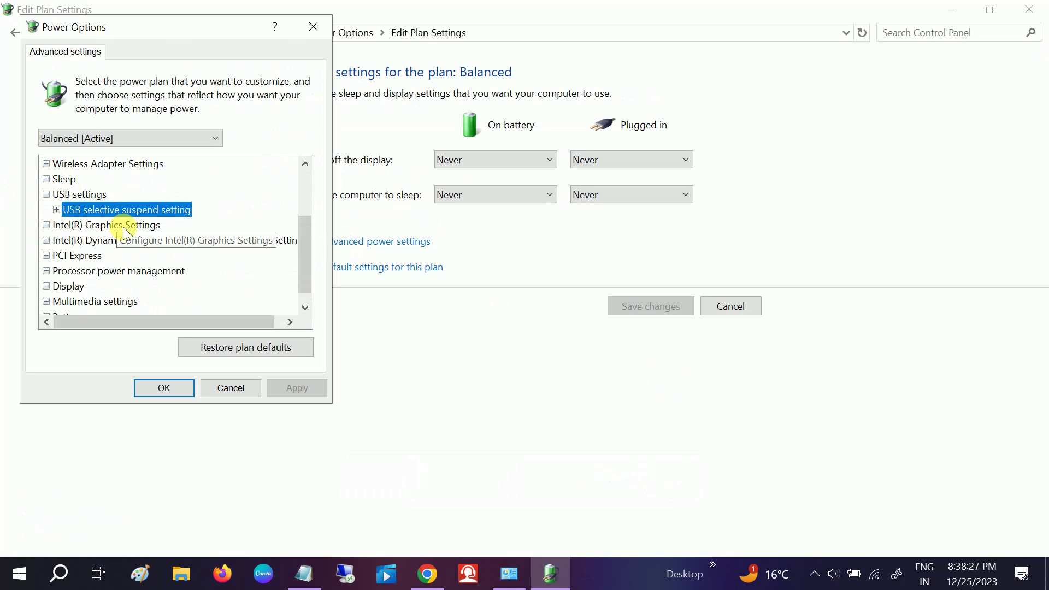
left_click(57, 210)
- Set USB selective suspend to Disabled on battery and plugged in, then apply and confirm
left_click(156, 225)
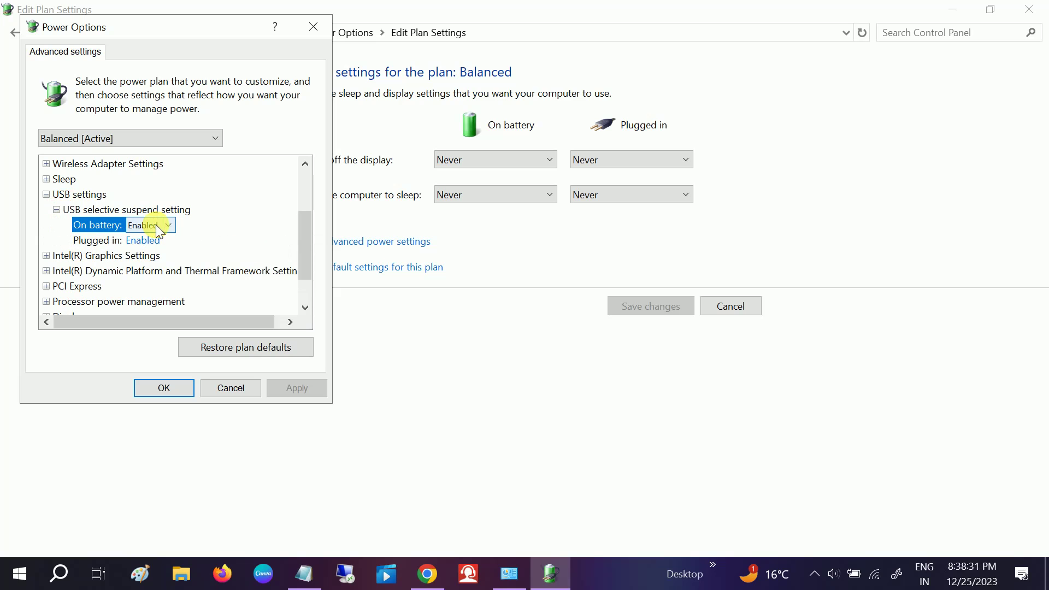
left_click(159, 224)
left_click(149, 243)
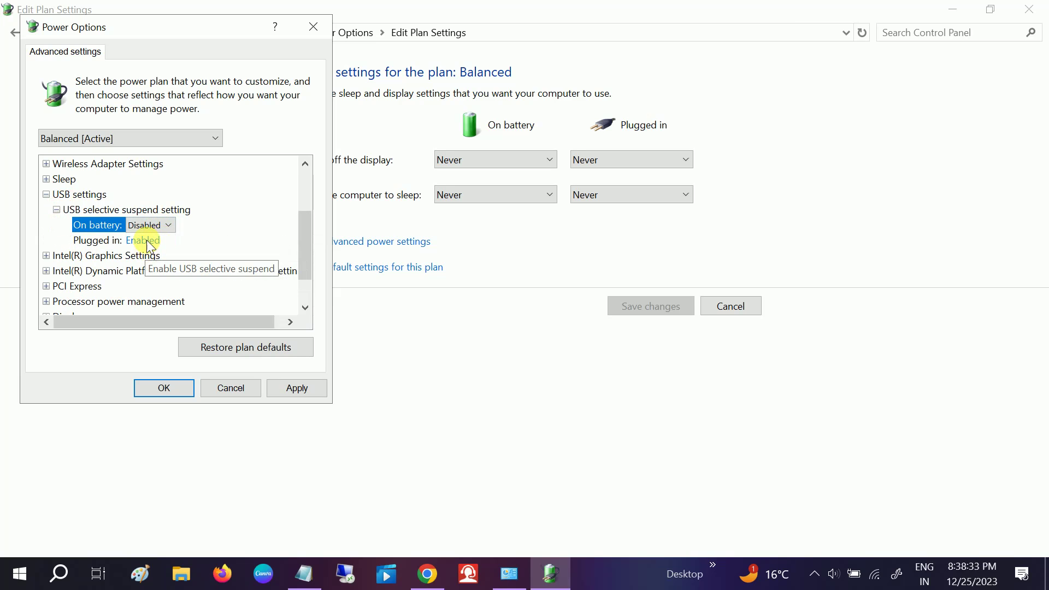
left_click(147, 244)
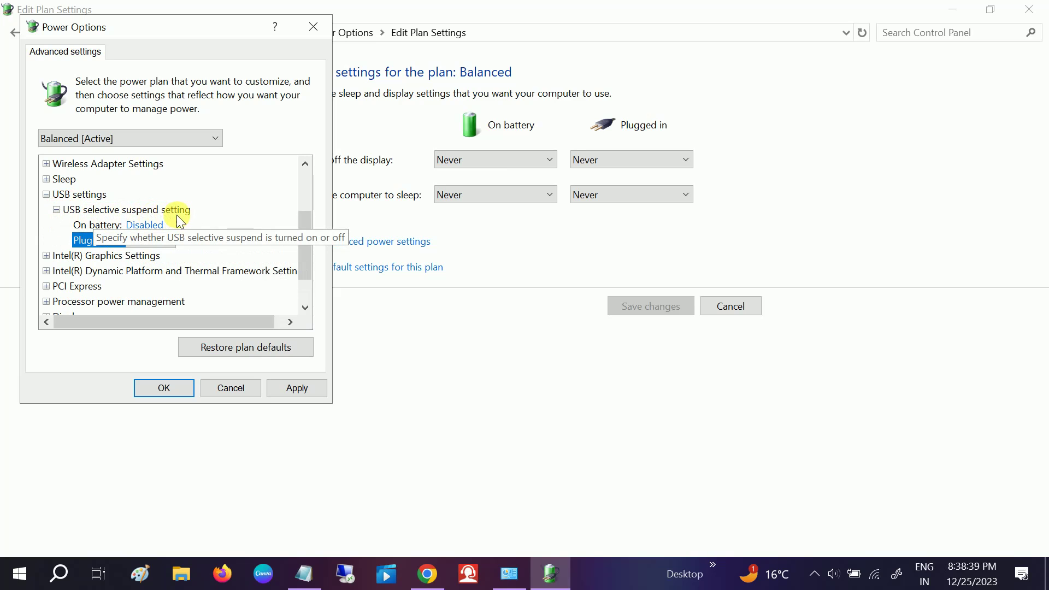
left_click(164, 241)
left_click(145, 253)
left_click(301, 388)
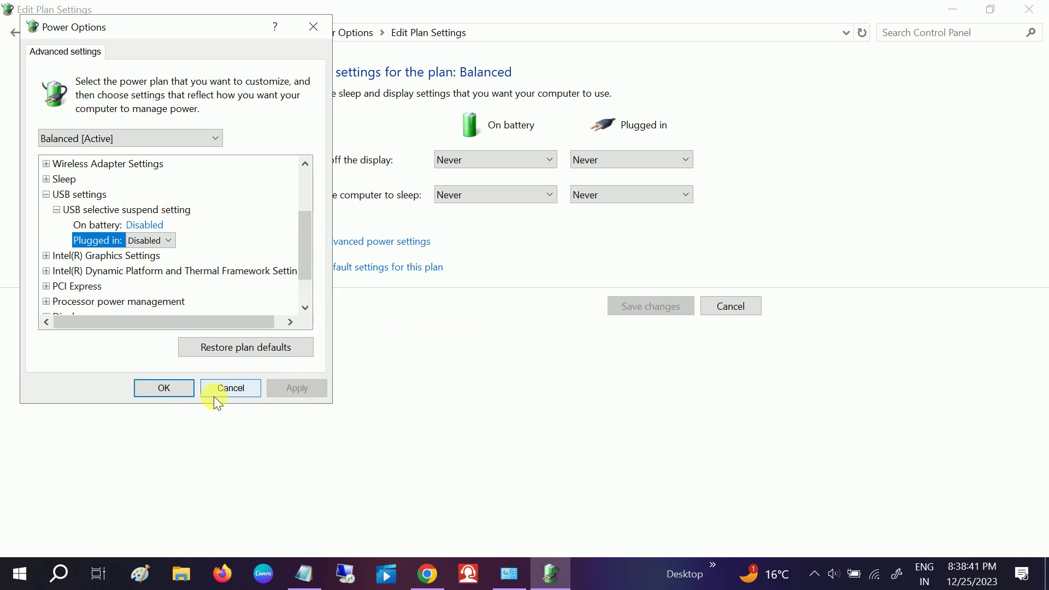
left_click(165, 388)
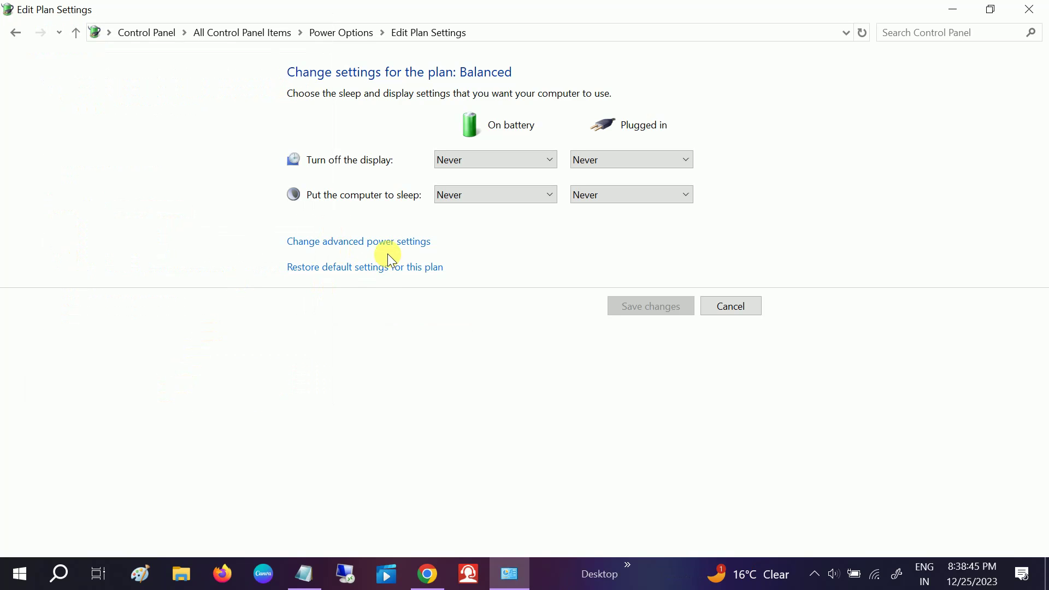
- Reopen and close the advanced power settings, returning to the Power Options page
left_click(356, 238)
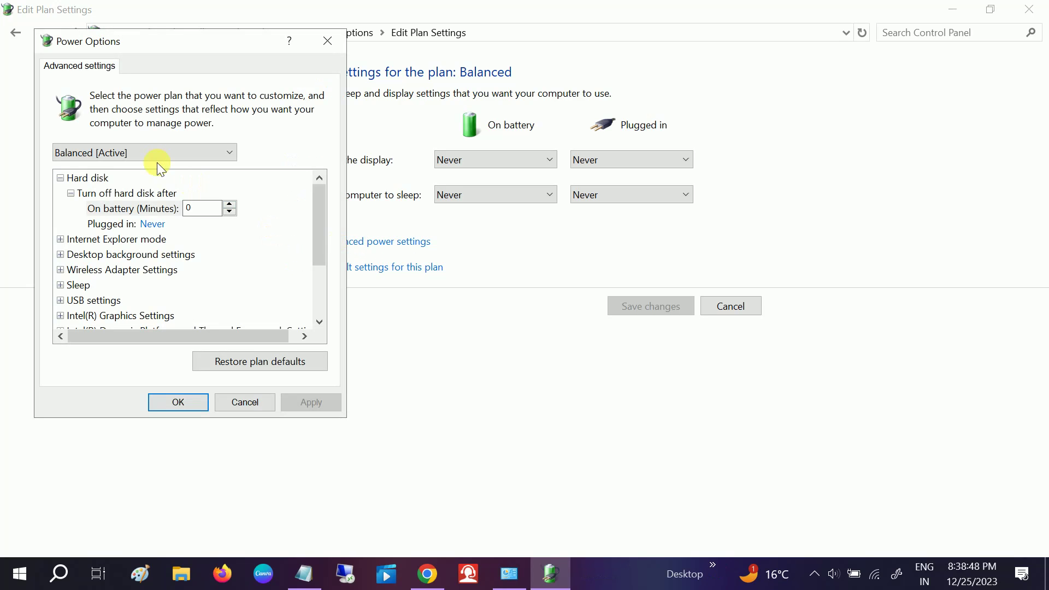
left_click(342, 48)
left_click(75, 34)
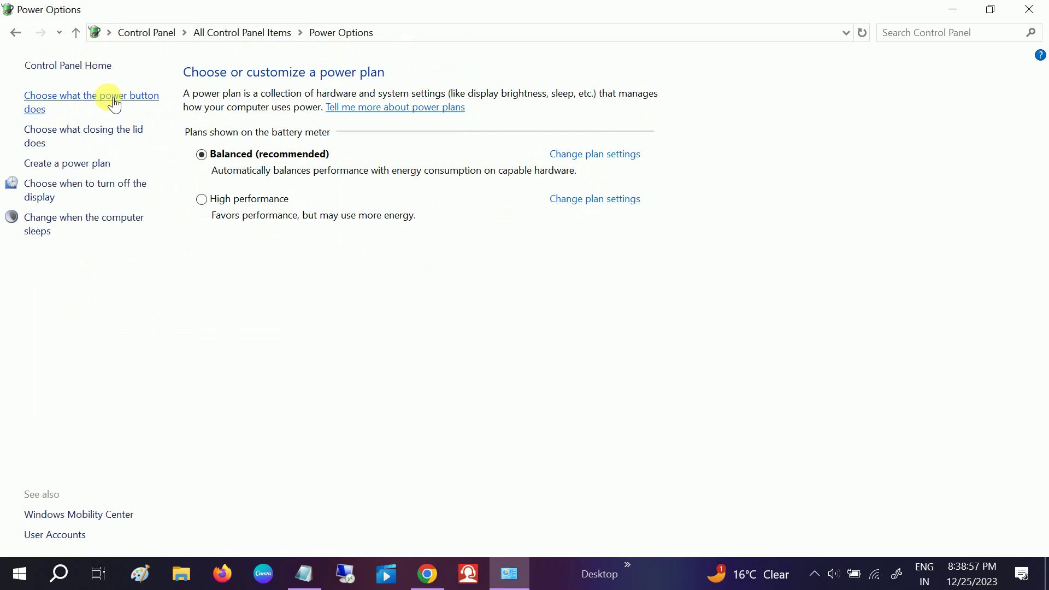
- Unlock the shutdown settings, toggle Turn on fast startup, save, and close Control Panel
left_click(133, 95)
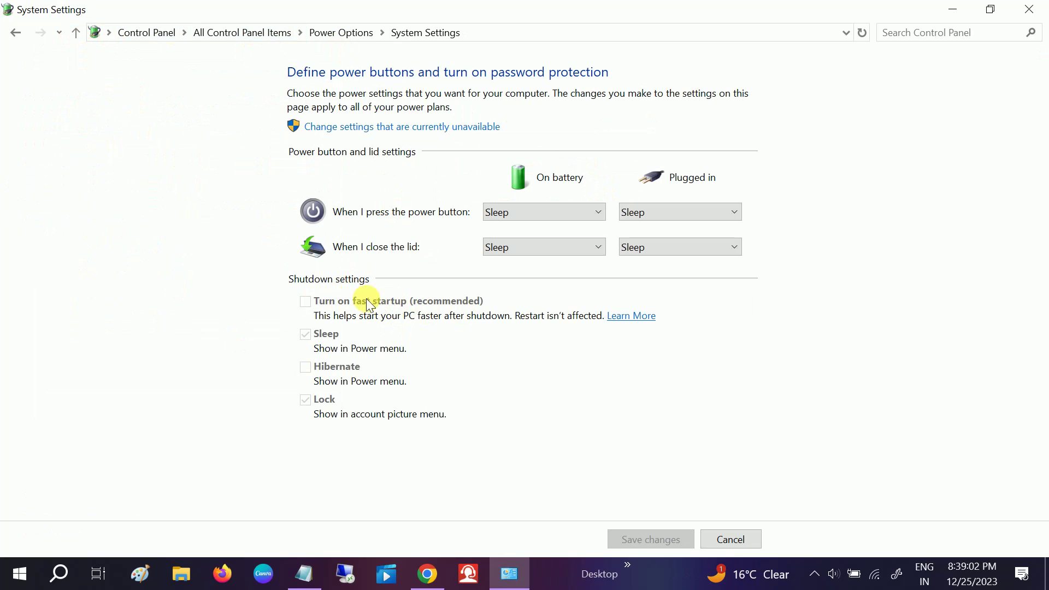
left_click(415, 128)
left_click(306, 282)
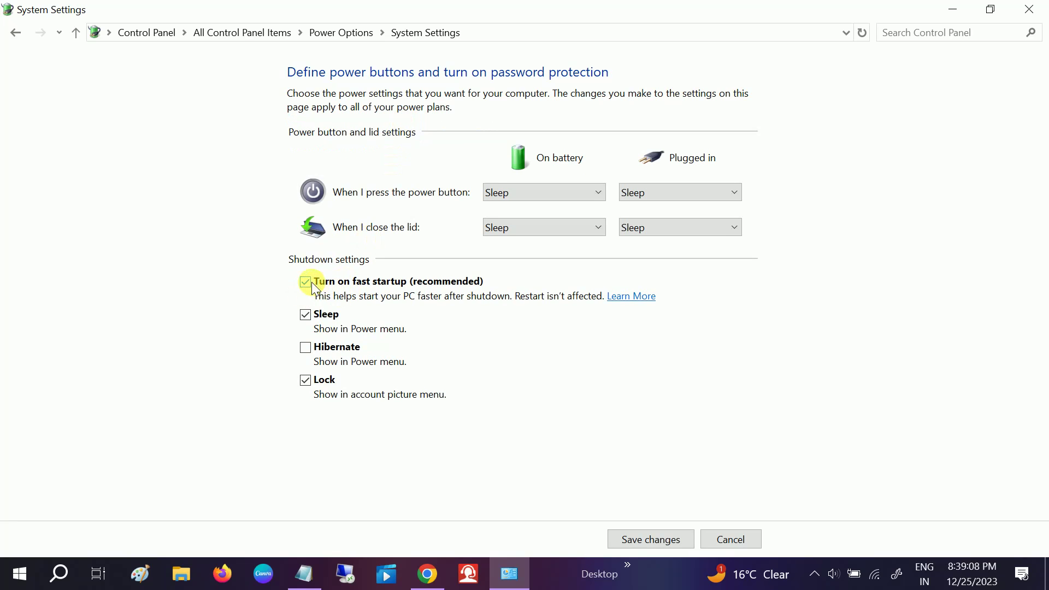
left_click(648, 541)
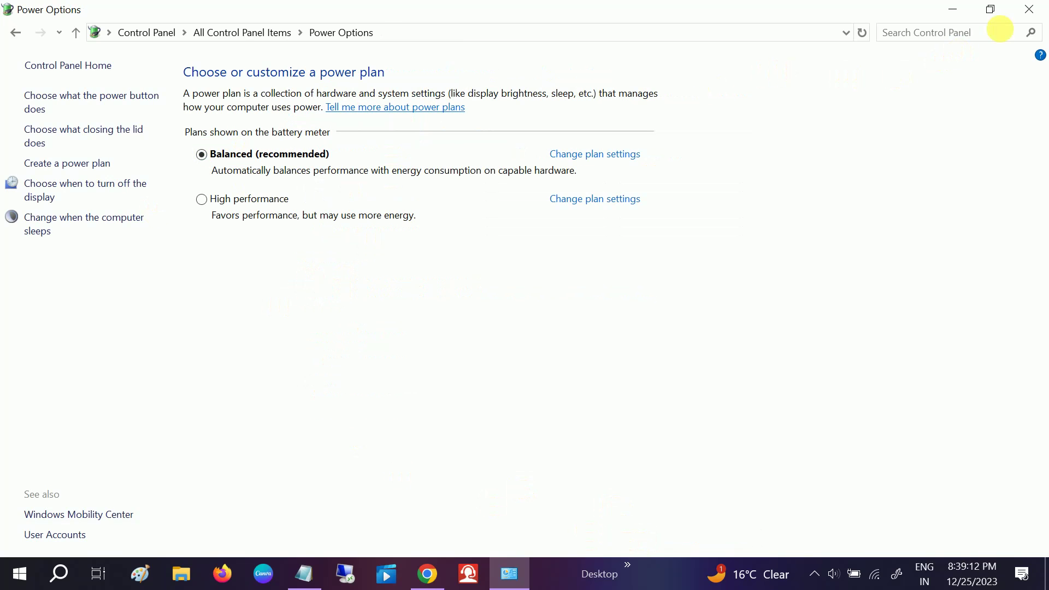
left_click(1027, 10)
right_click(759, 127)
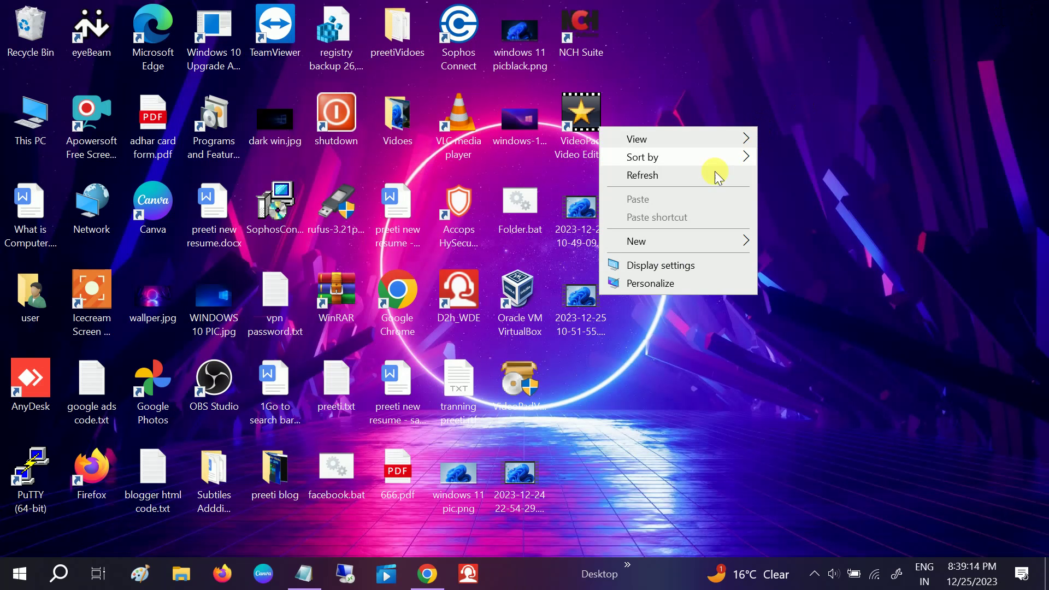
left_click(684, 172)
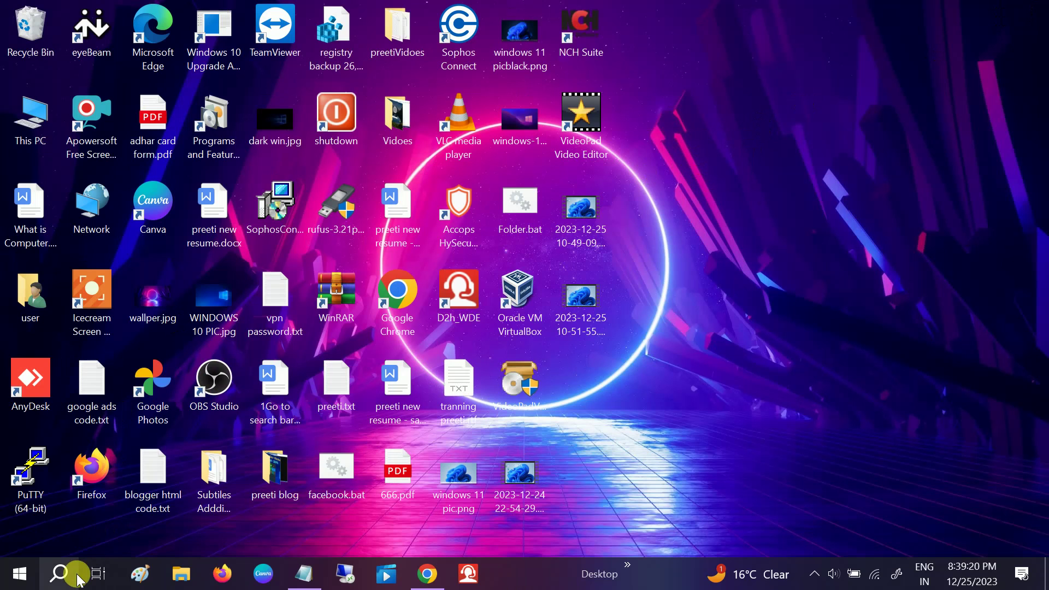
left_click(60, 573)
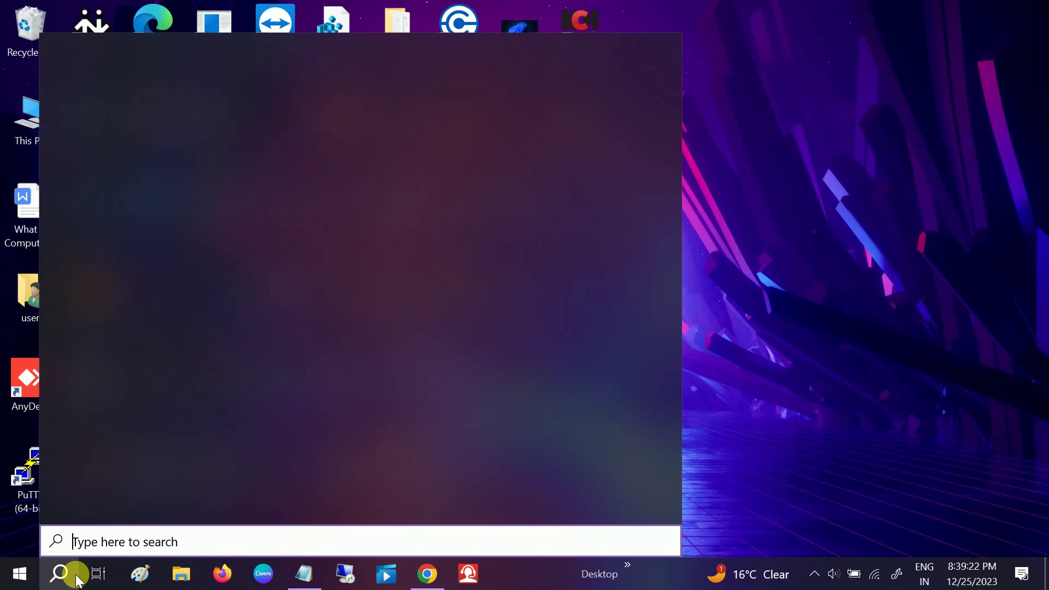
type("check")
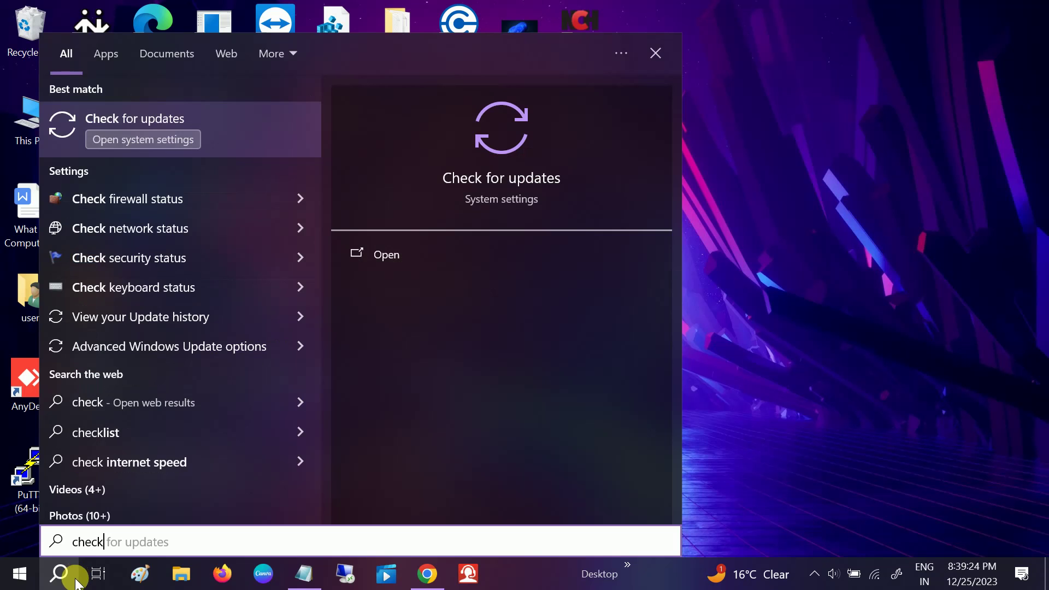
left_click(227, 127)
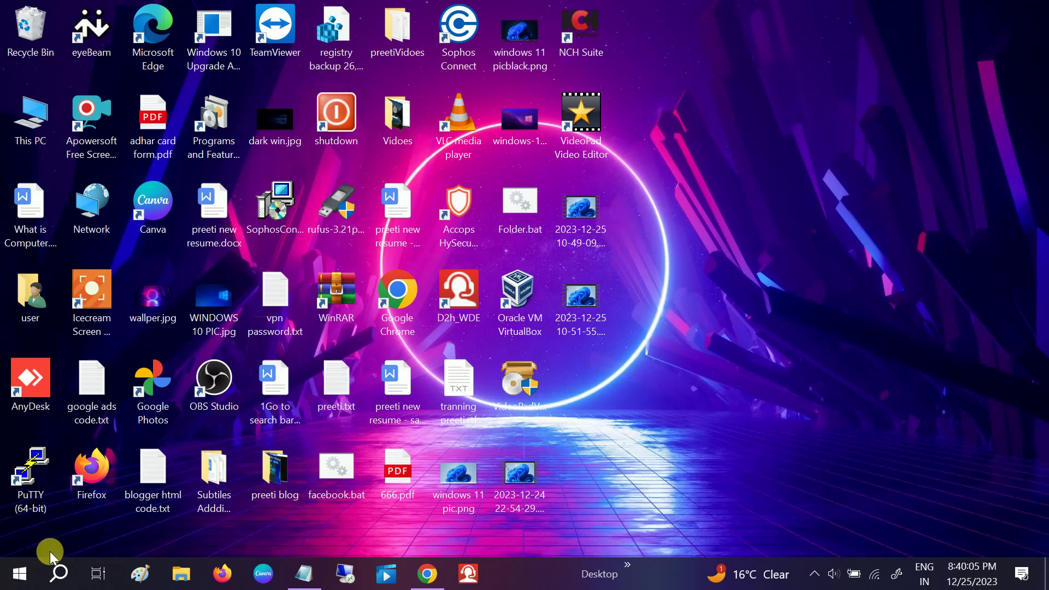
- In Settings > Update & Security, start a Windows Update check for updates
left_click(19, 572)
left_click(22, 506)
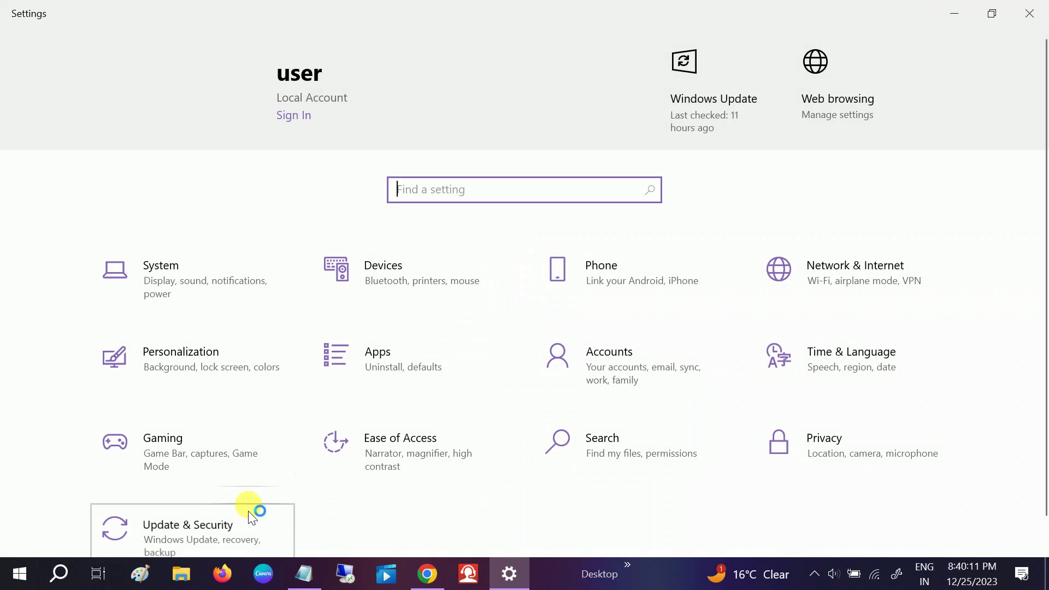
left_click(251, 514)
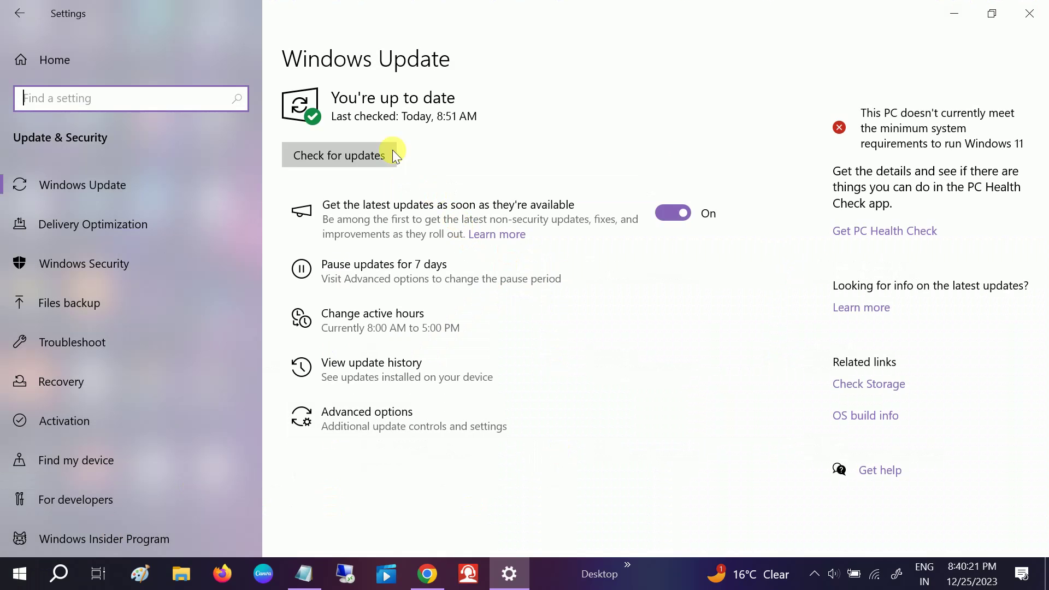
left_click(382, 148)
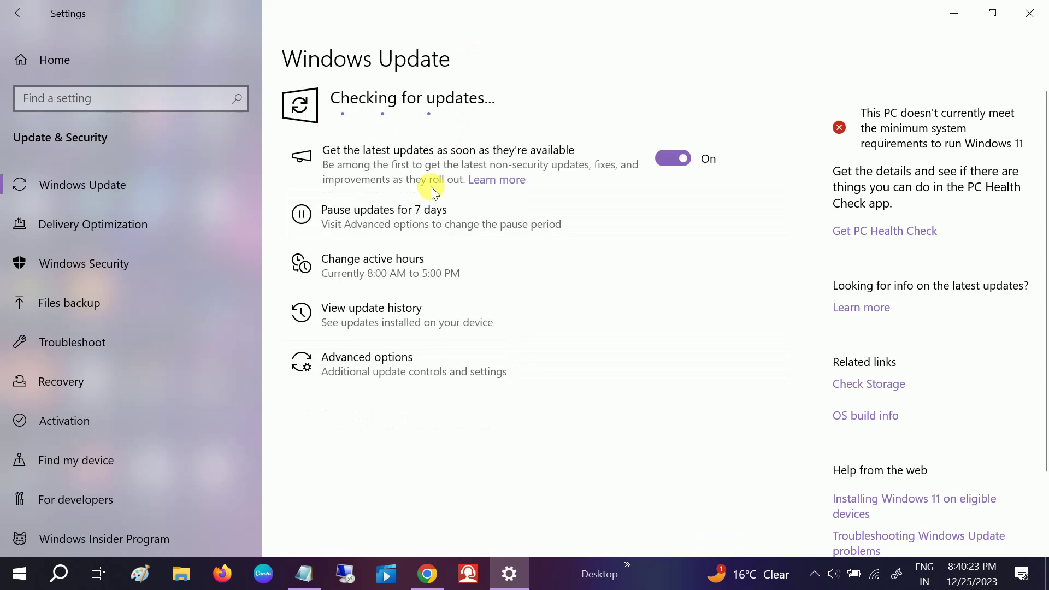